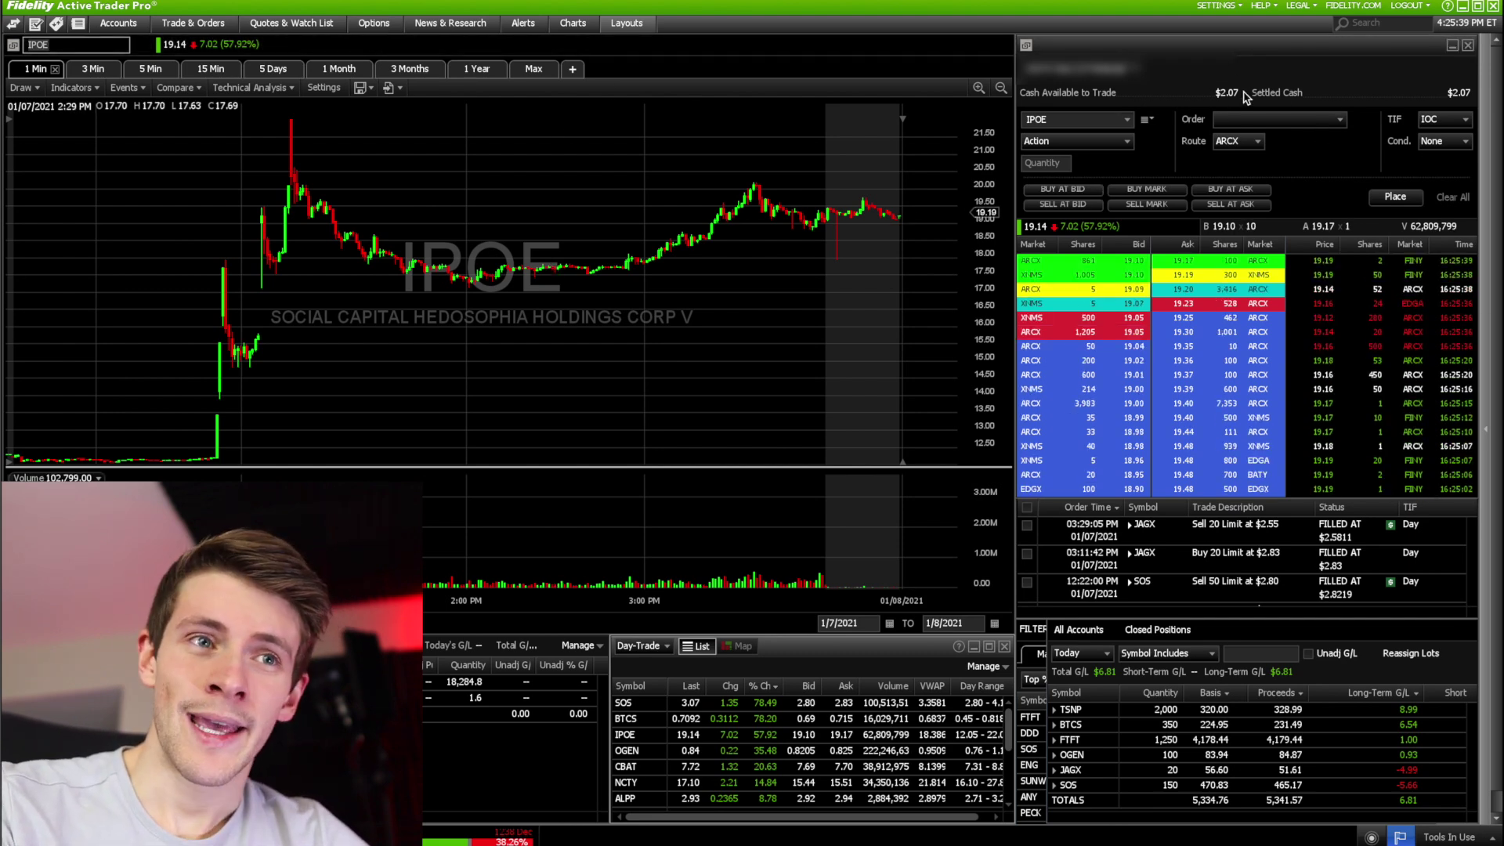
Step: Open the Directed Trade settings and look through the order type defaults and the stock shortcuts
right_click(1340, 168)
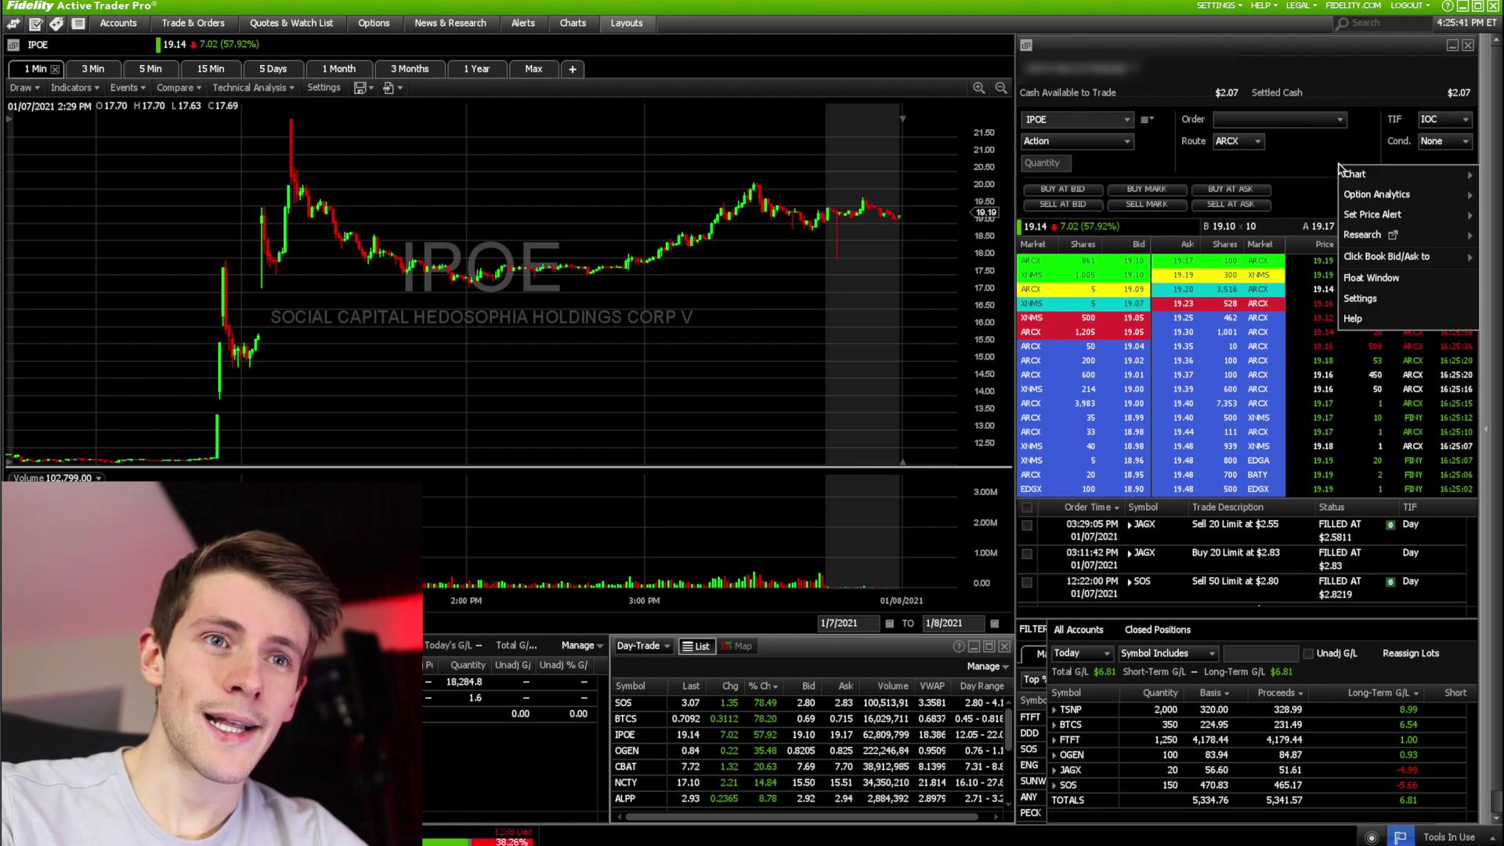
left_click(1359, 300)
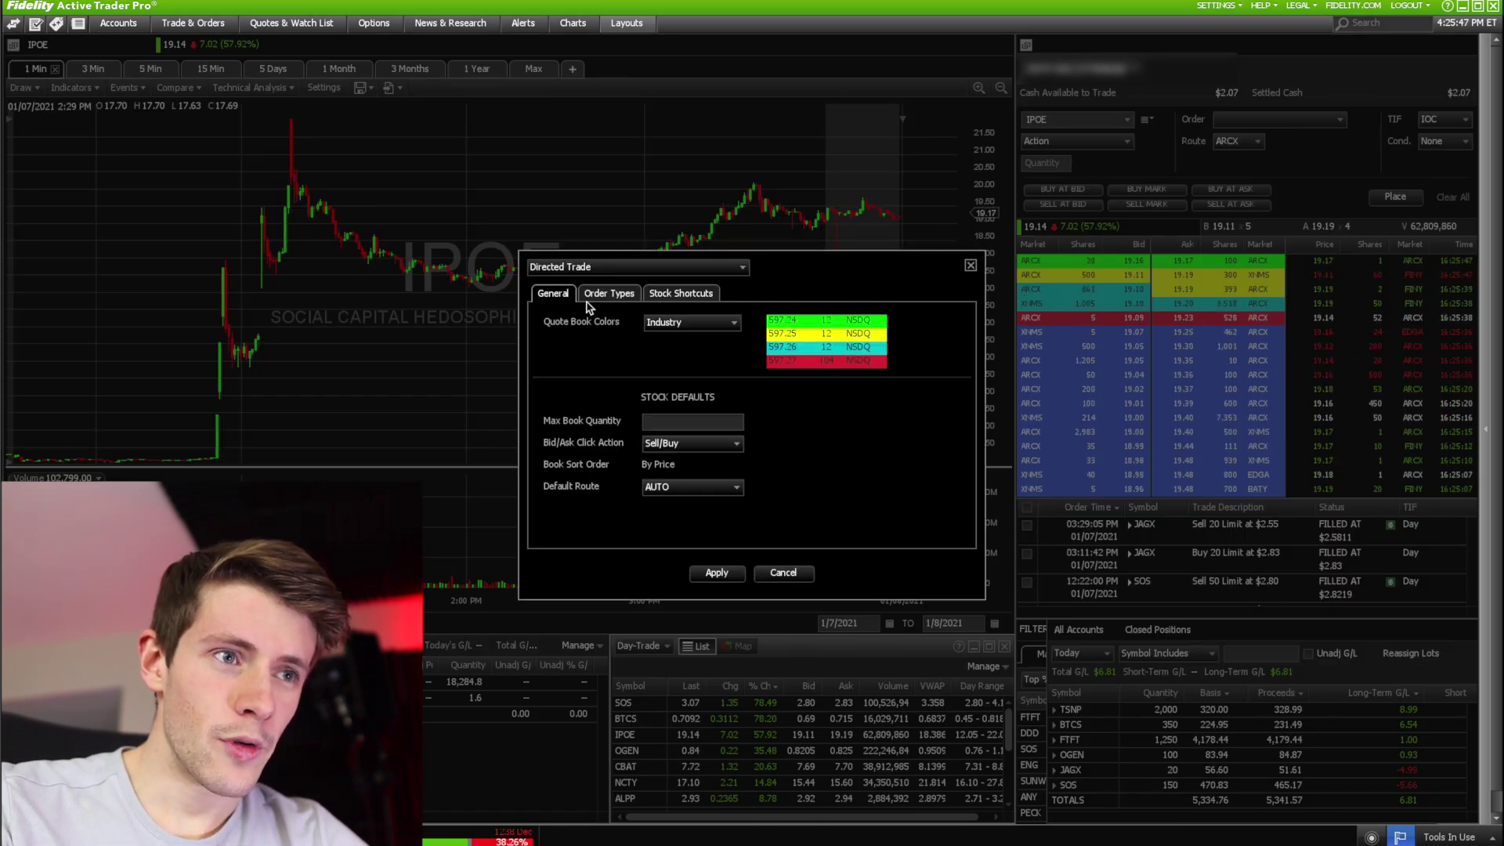
left_click(614, 297)
left_click(675, 296)
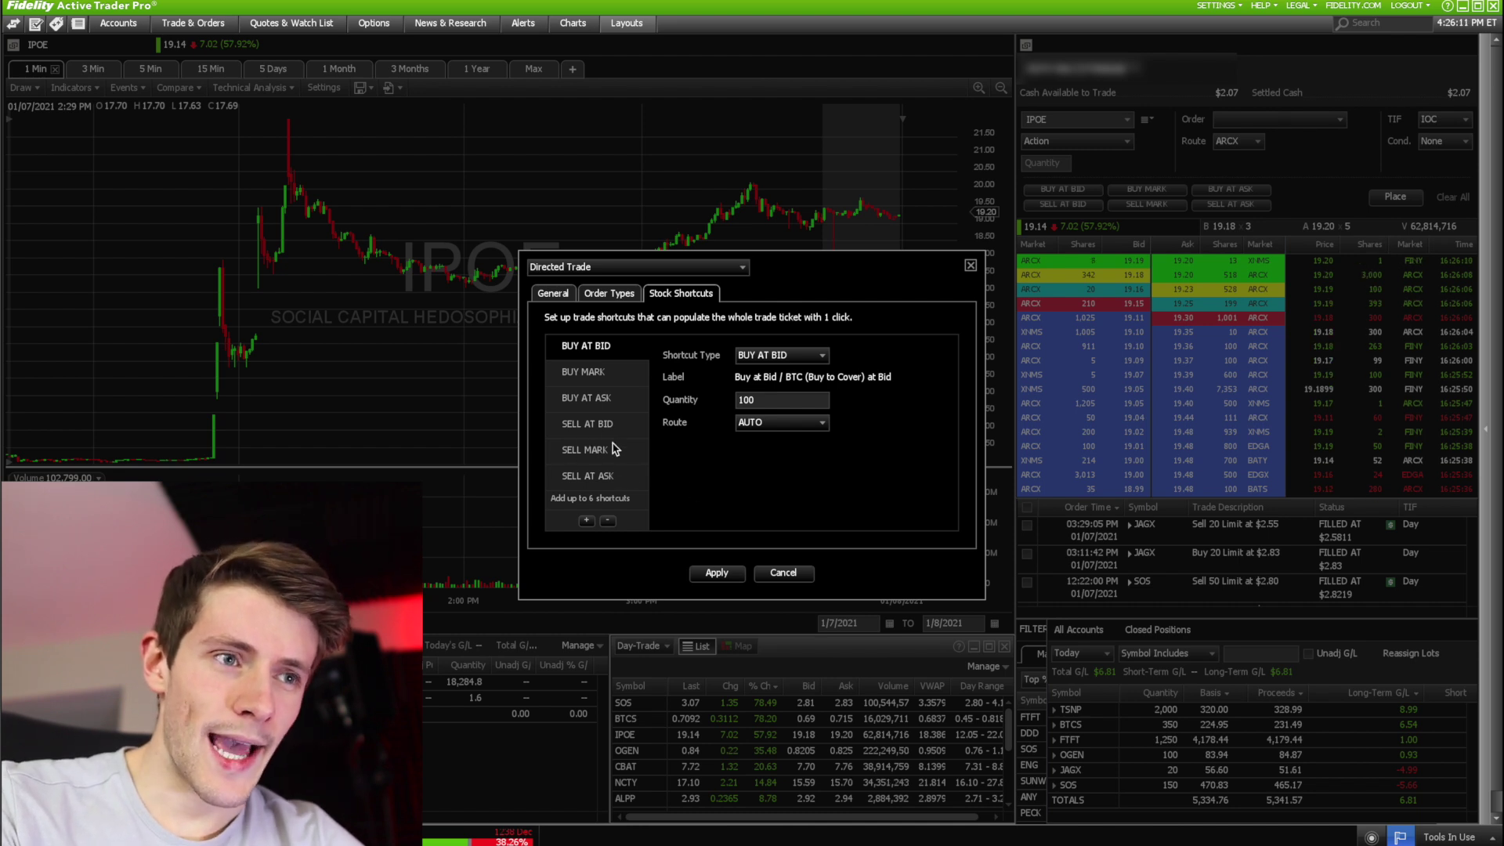
Step: Remove the SELL AT ASK shortcut and add a new shortcut of type SELL AT ASK in its place
left_click(597, 478)
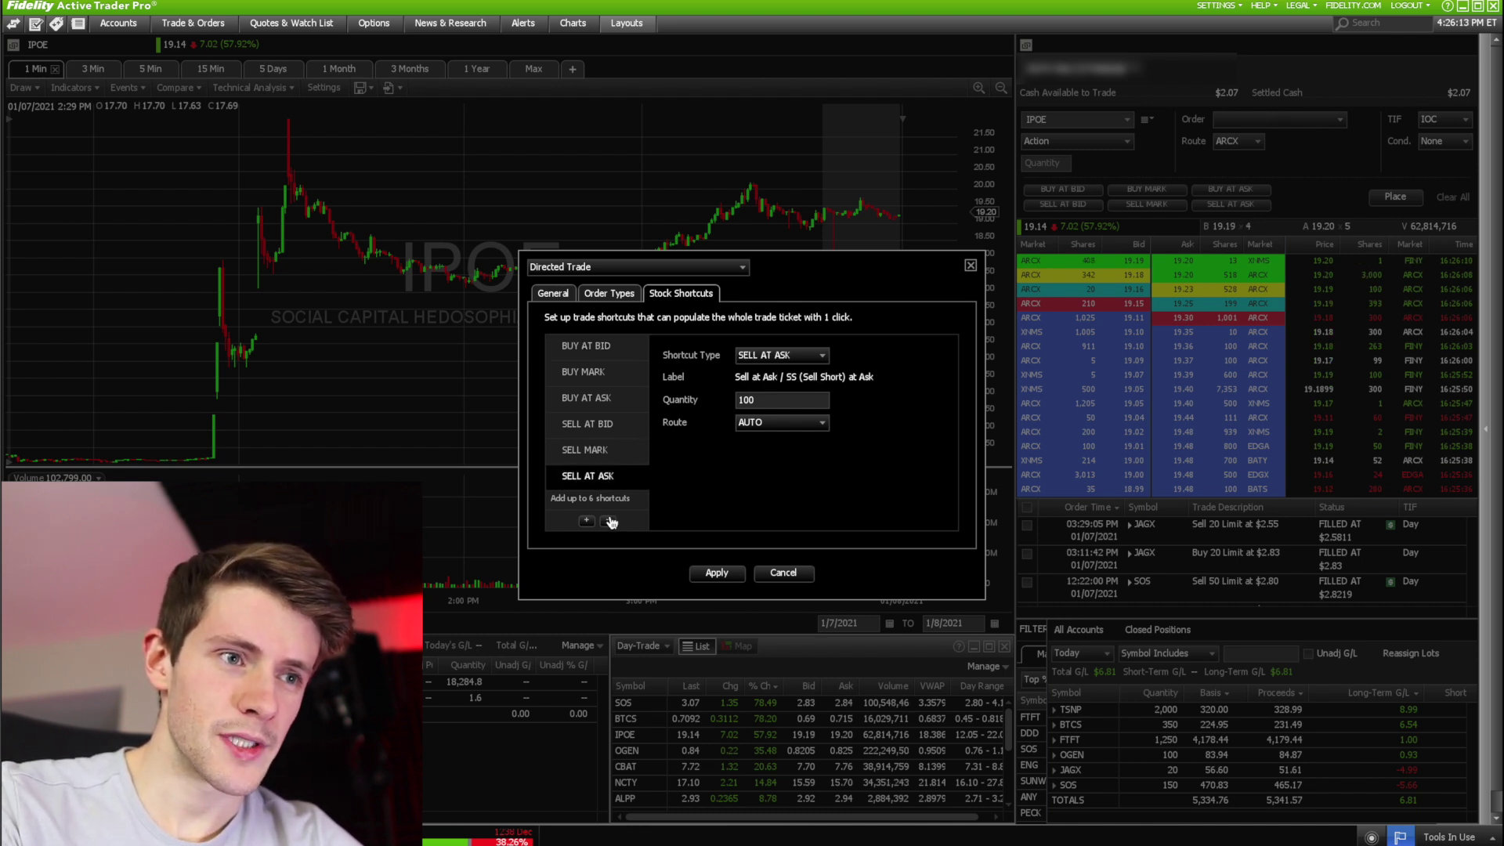
left_click(607, 520)
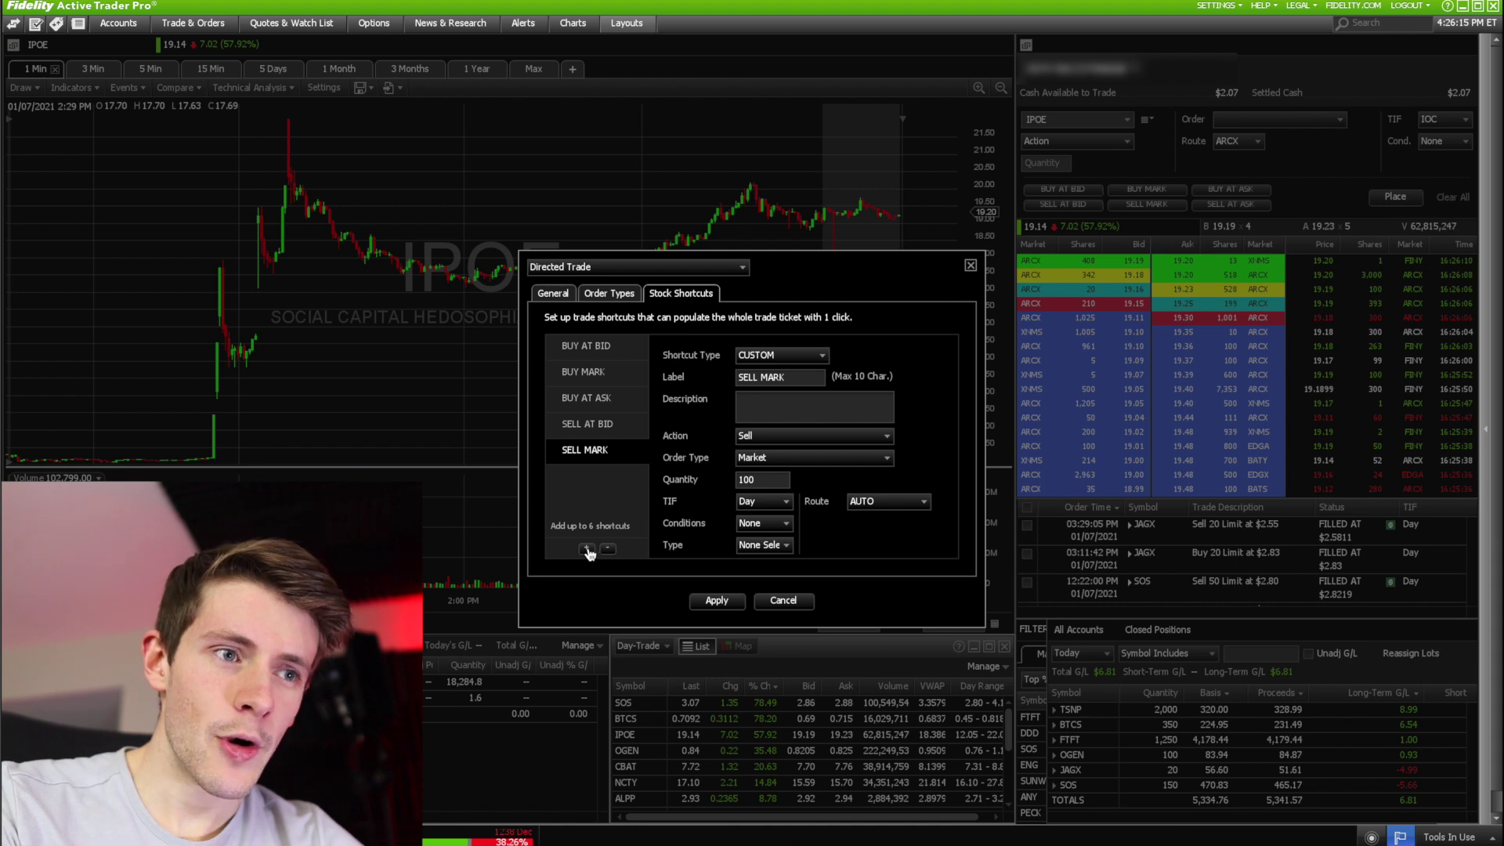
left_click(586, 549)
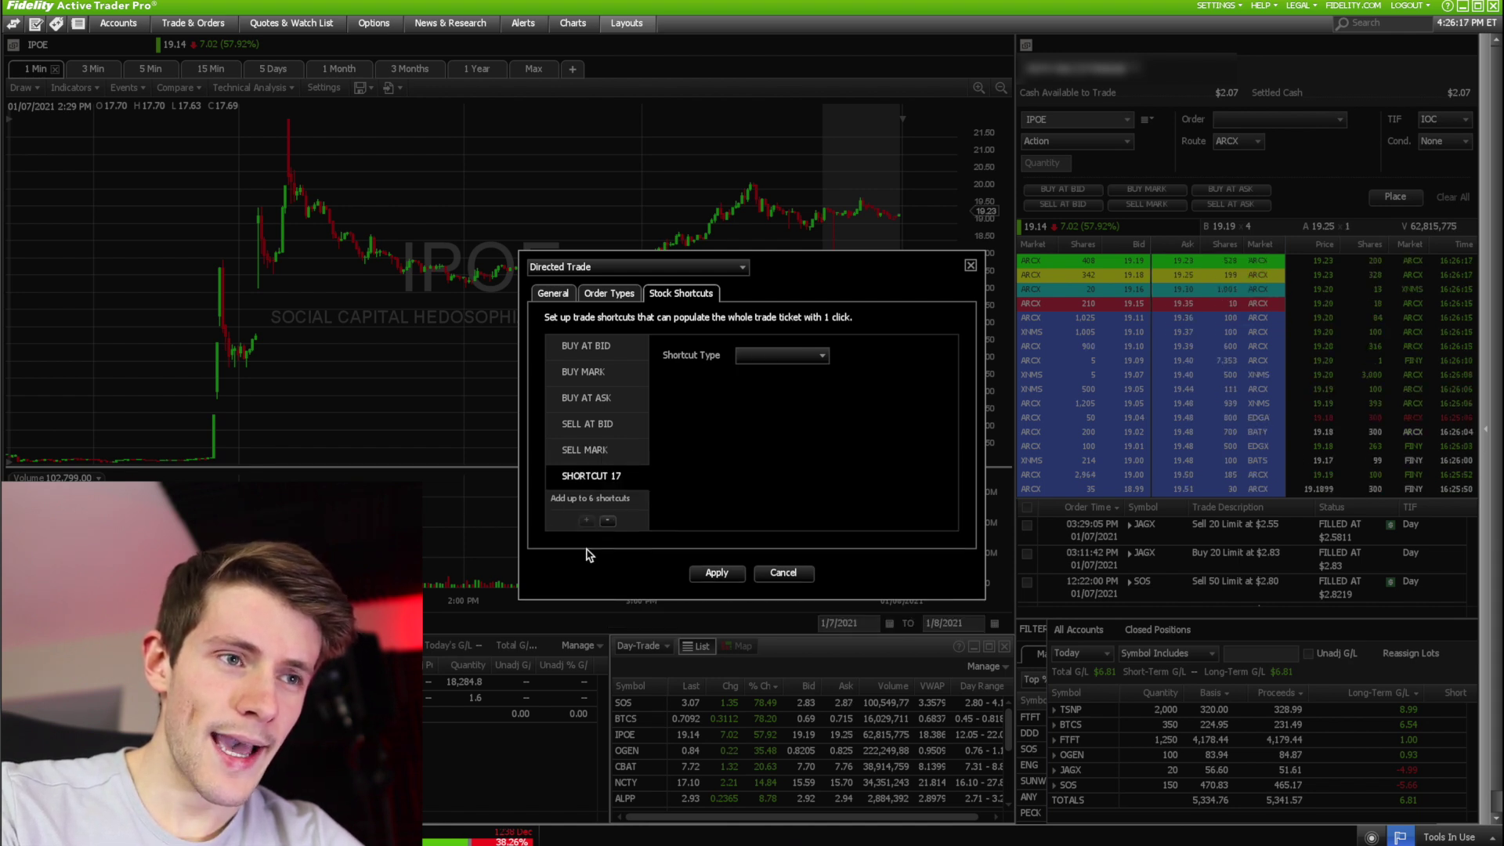
left_click(793, 356)
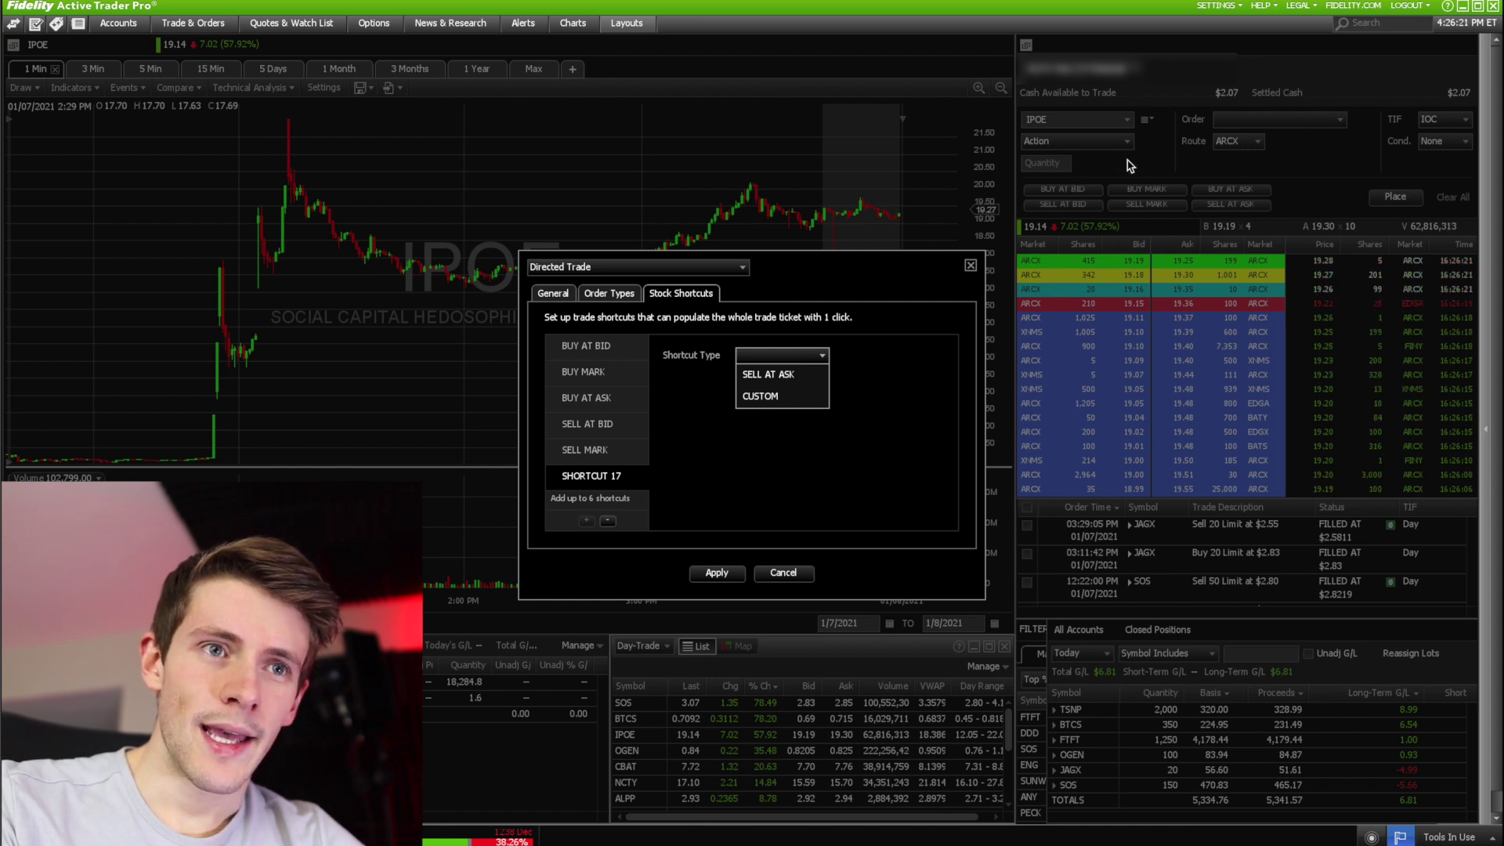
left_click(784, 375)
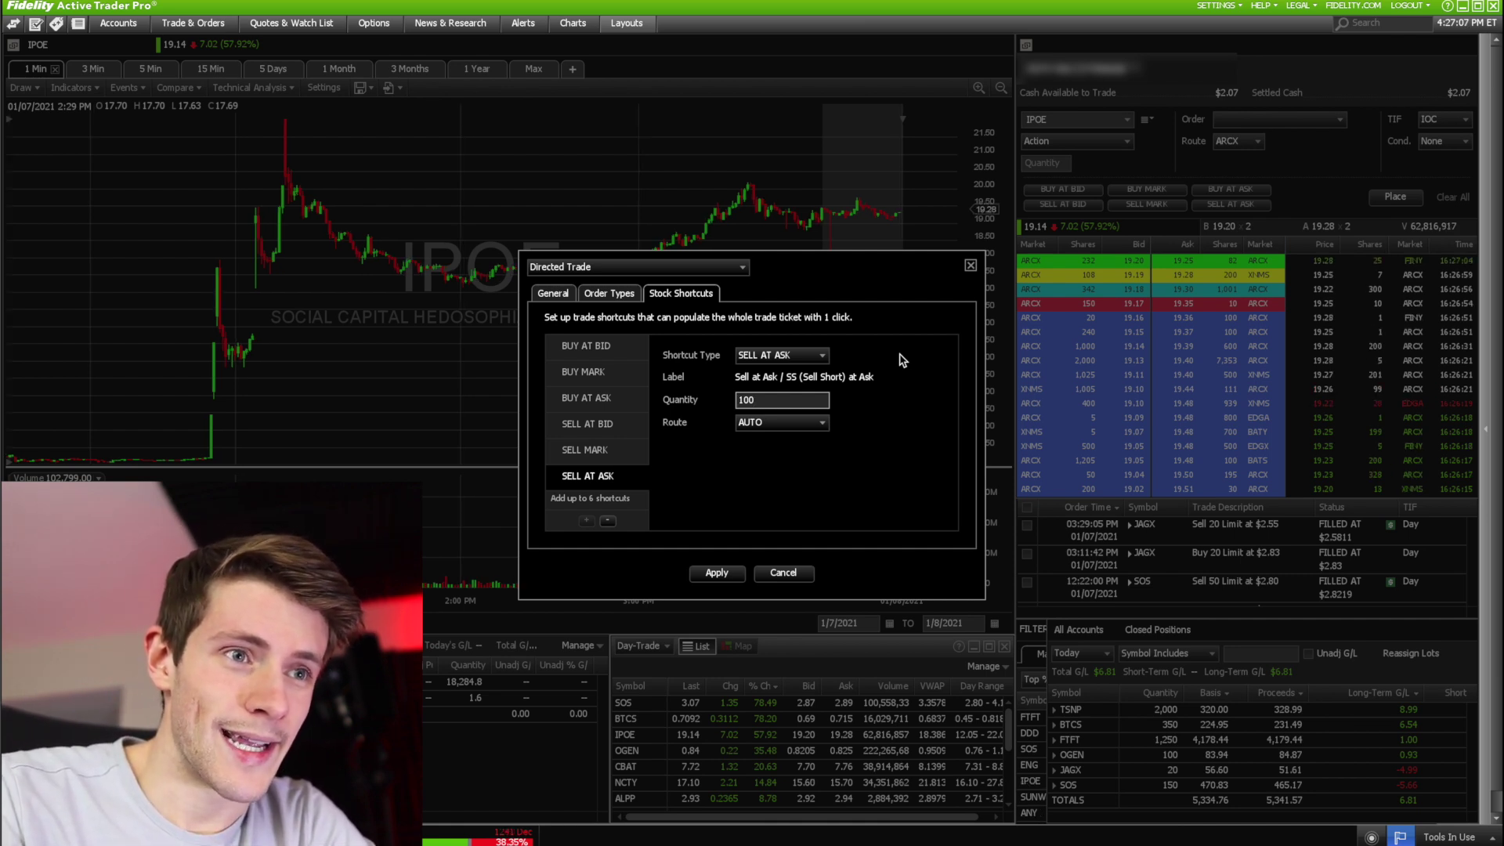
left_click(792, 400)
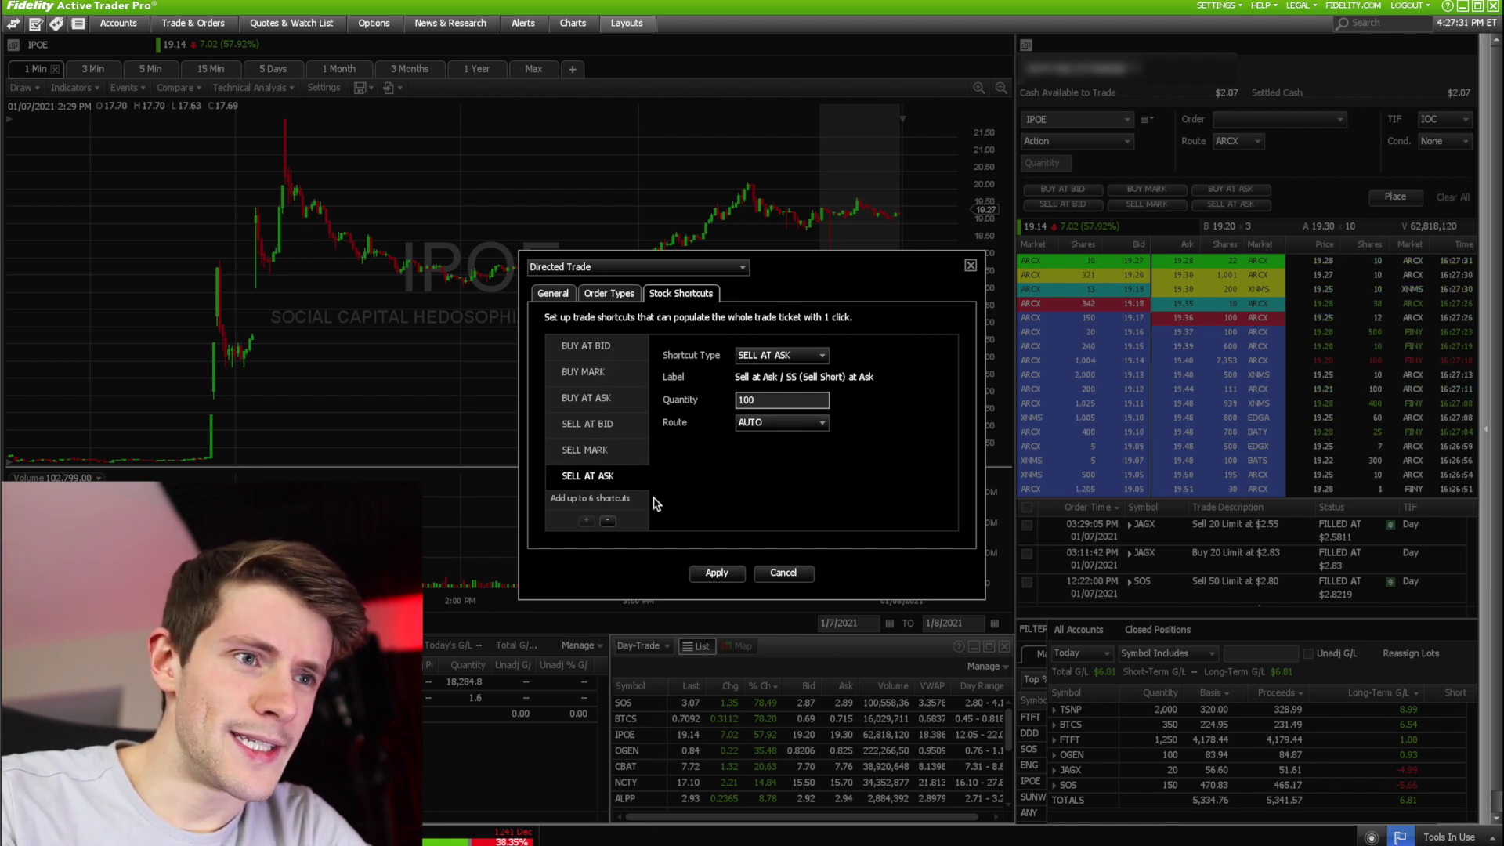
Step: Replace the SELL AT ASK shortcut with a new custom shortcut labelled BUY MARK
left_click(611, 521)
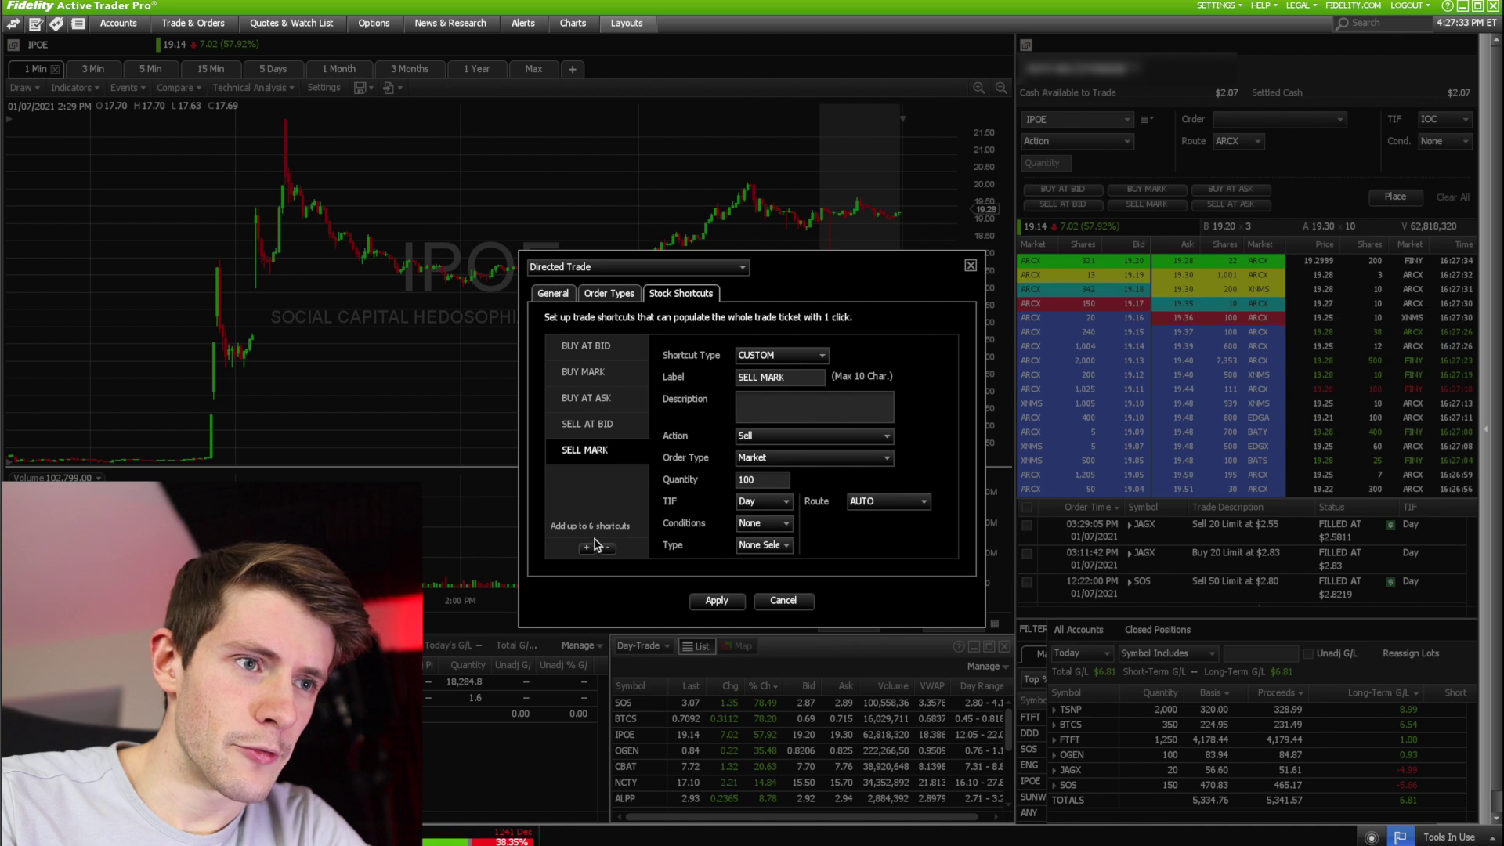
left_click(587, 549)
left_click(776, 357)
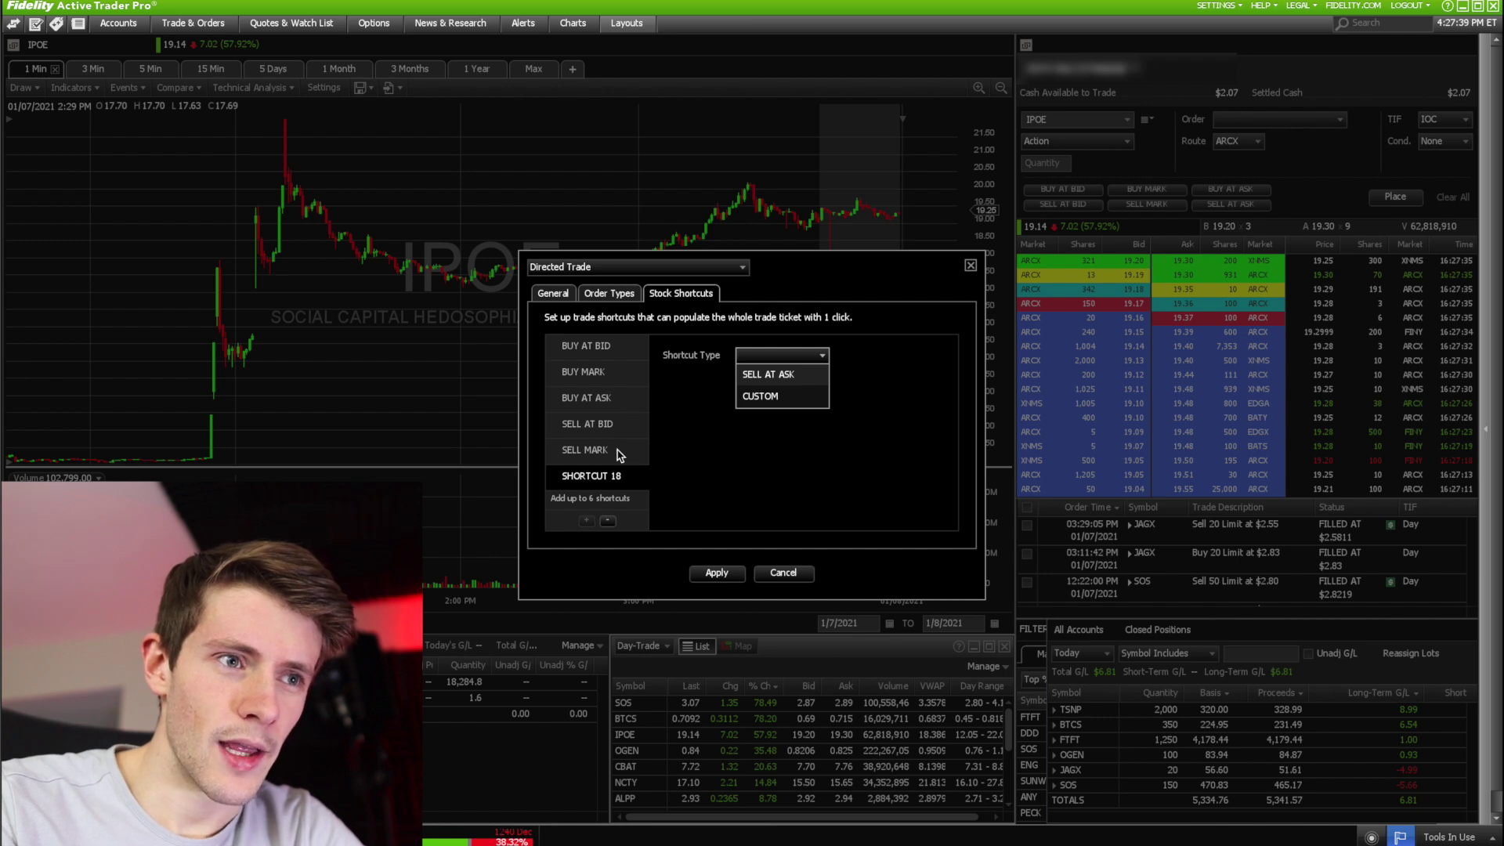
left_click(773, 398)
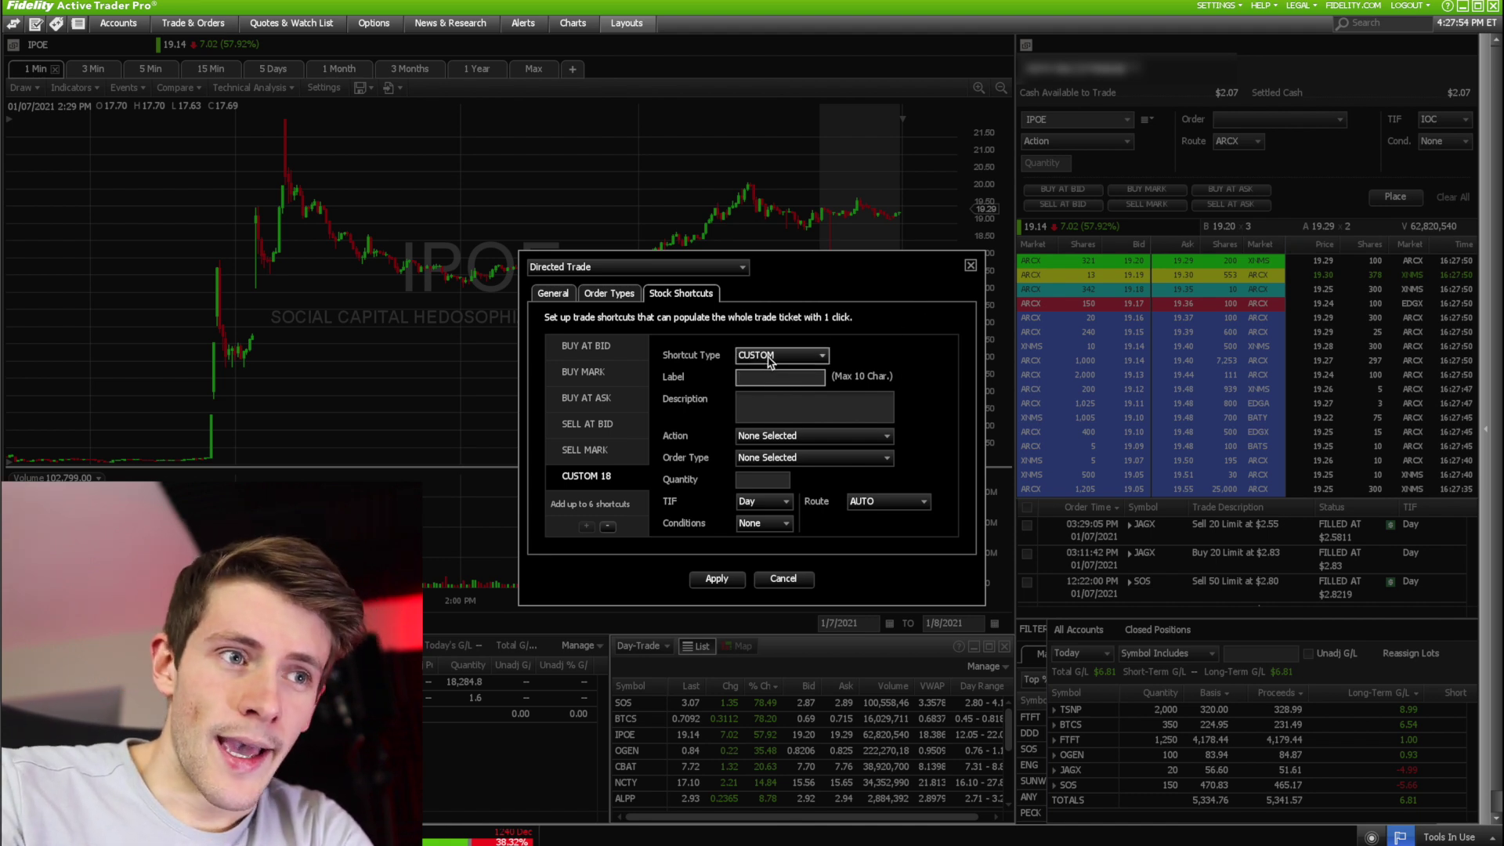
type("B")
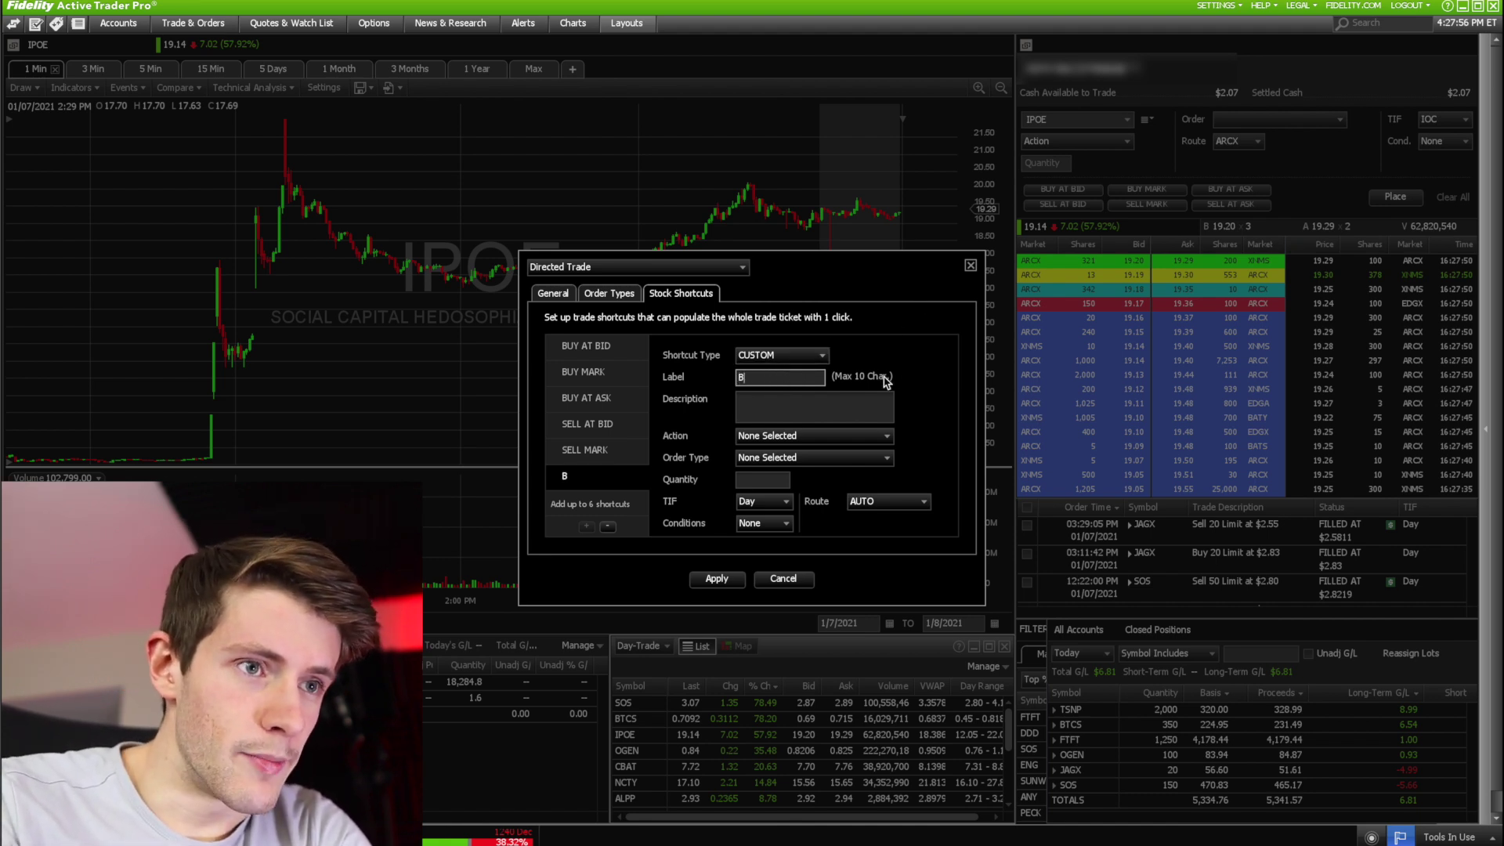
type("UY ")
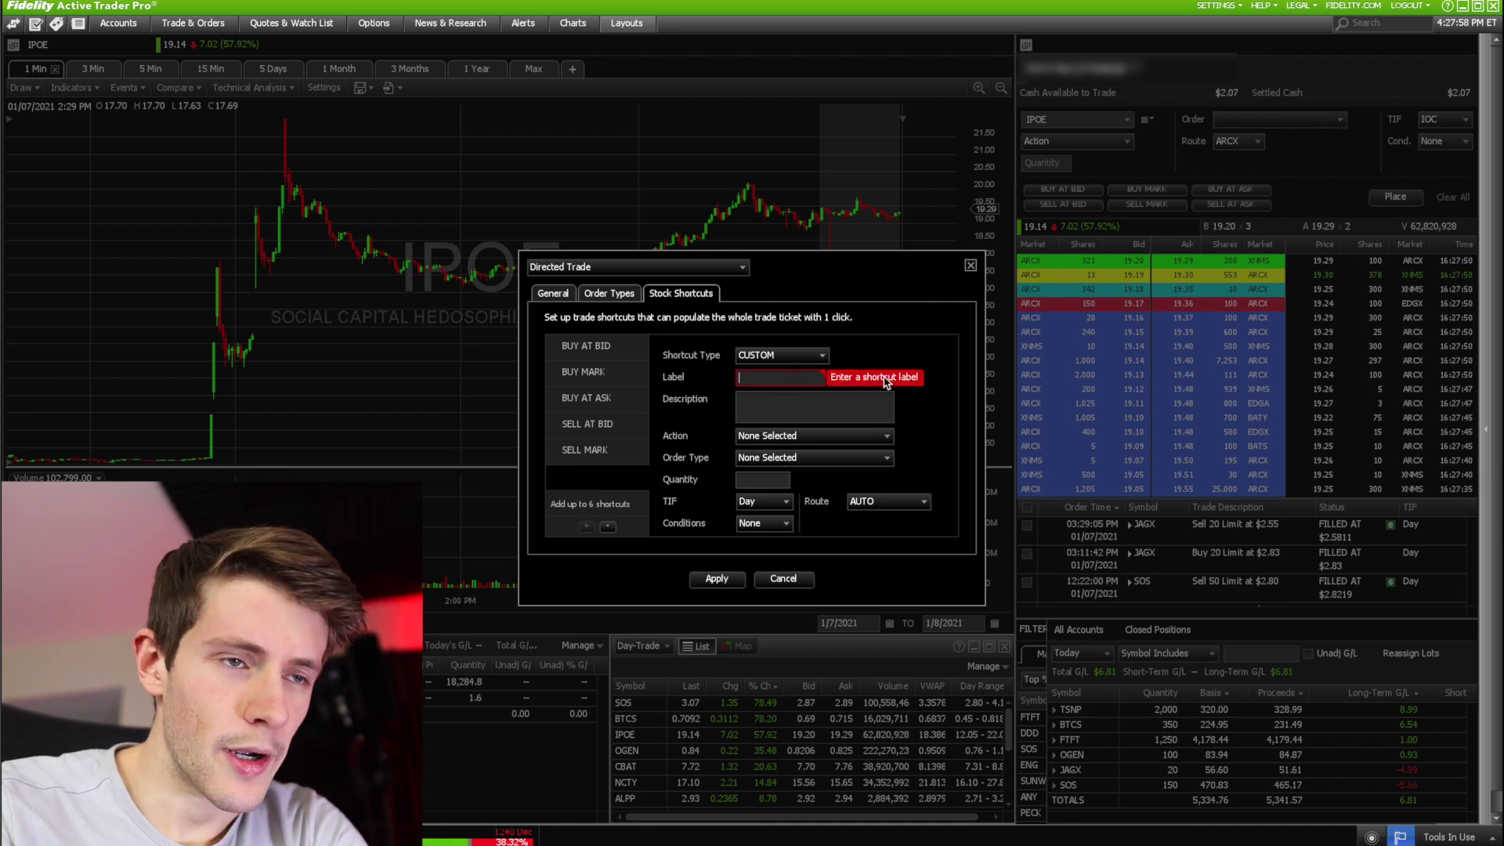
type("MARKET")
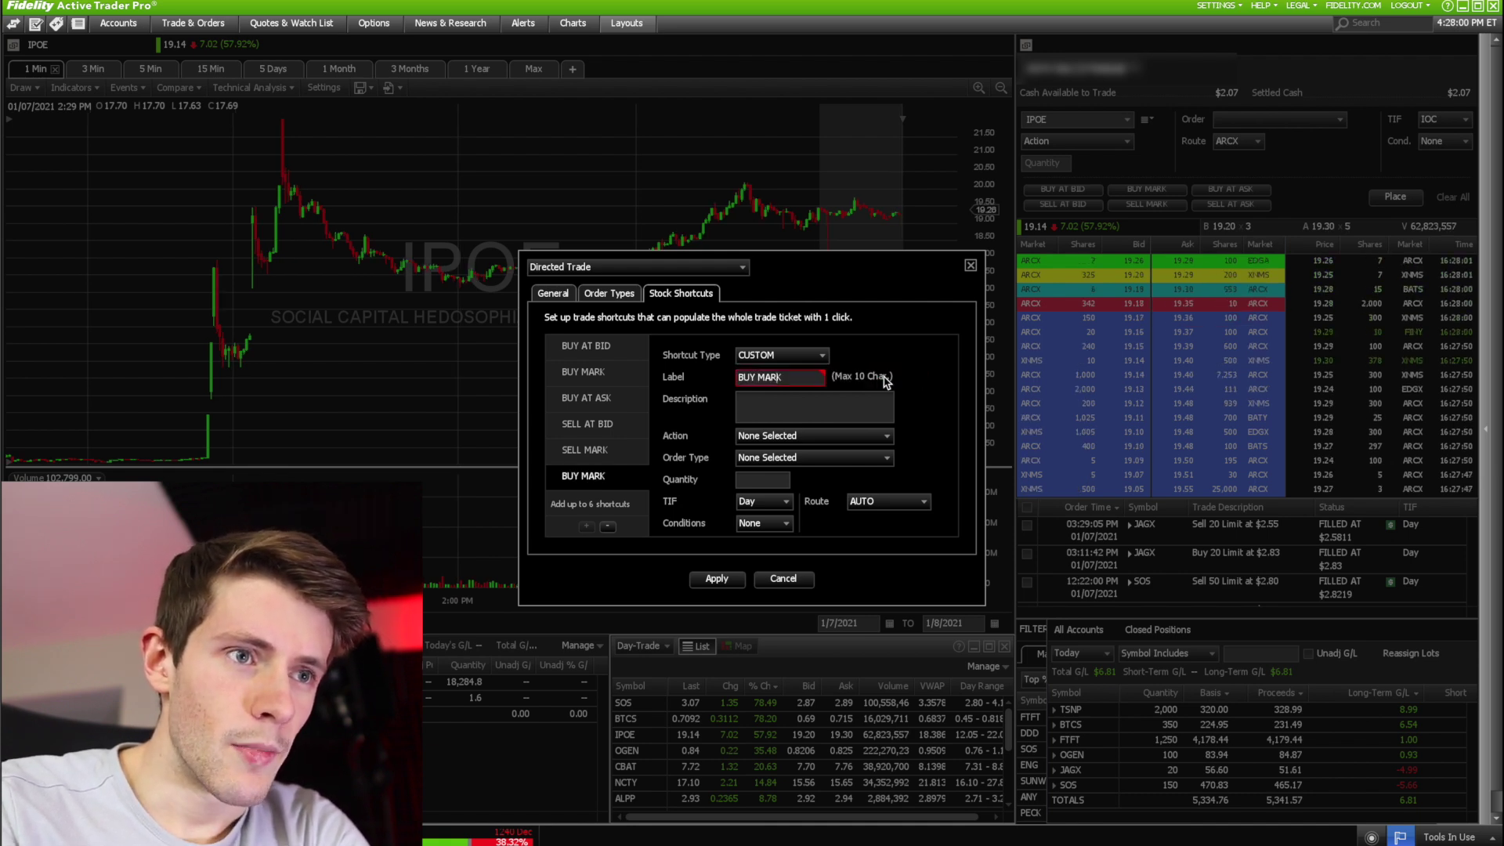
key("BackSpace")
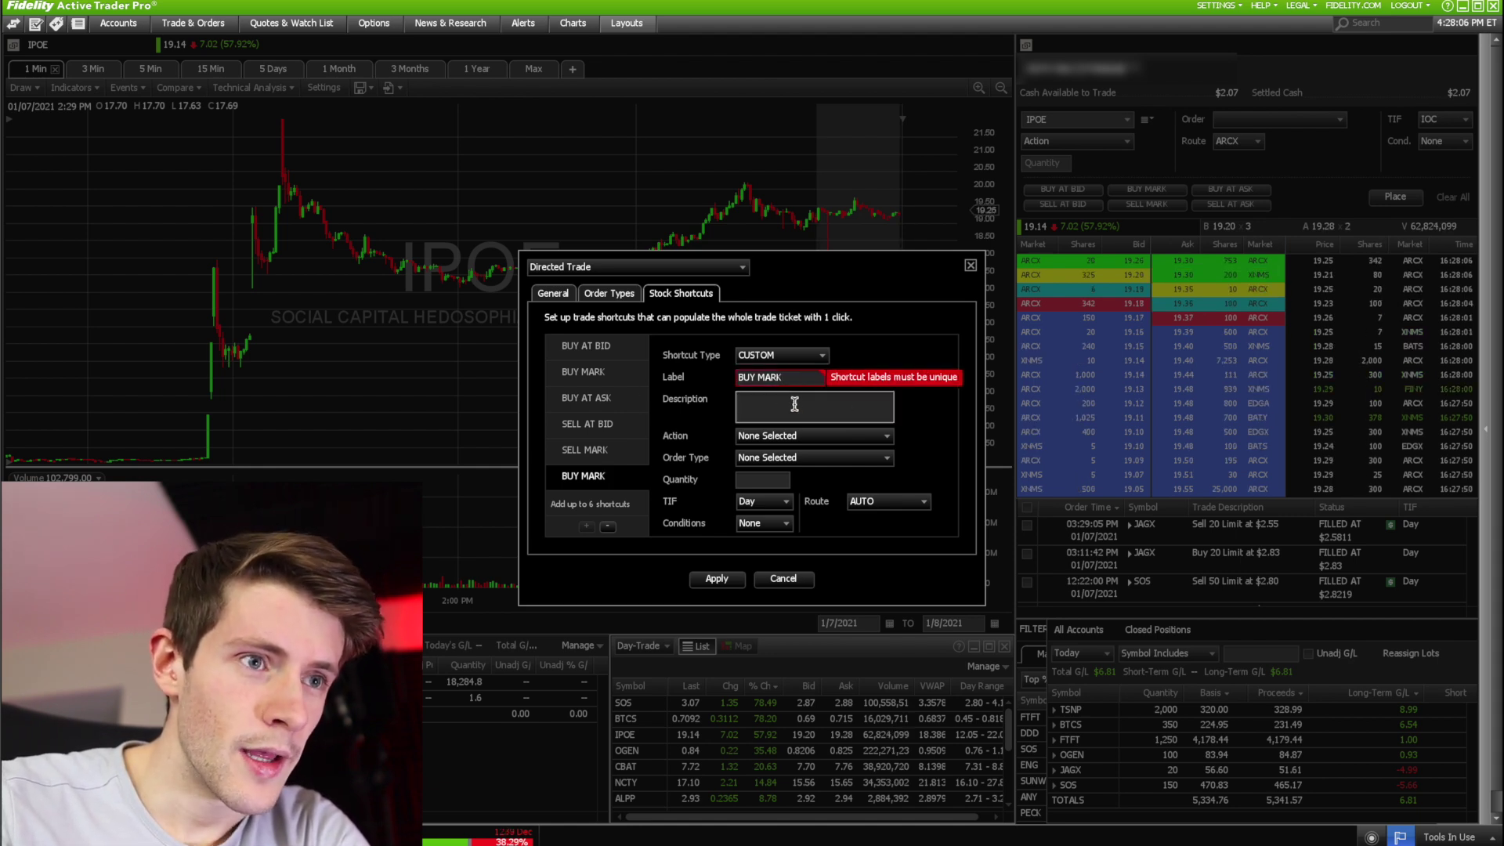
Step: Set the custom shortcut's action to Sell and its order type to Market
left_click(806, 435)
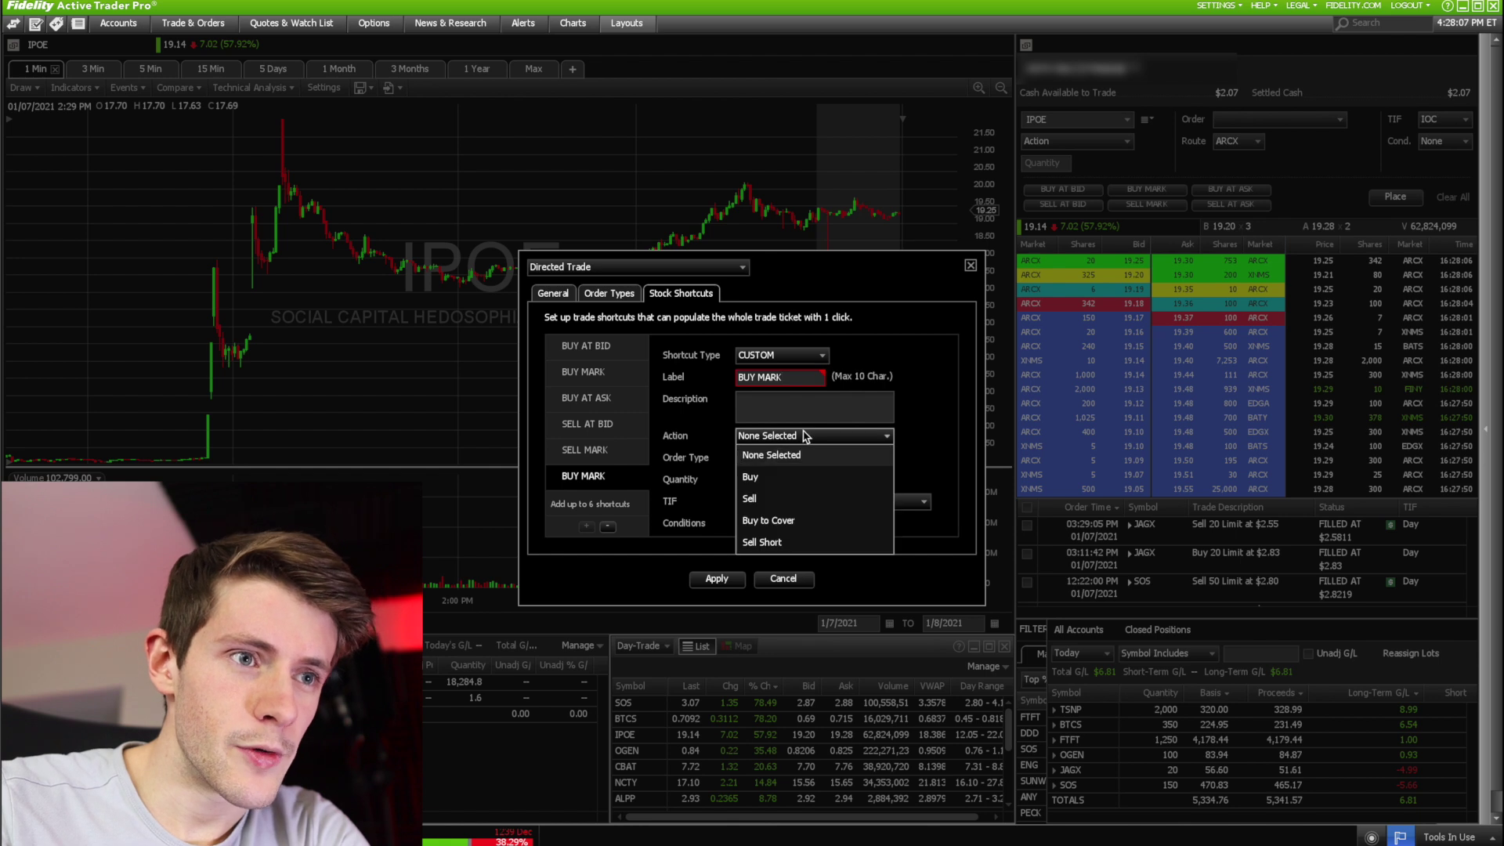
left_click(758, 499)
left_click(790, 457)
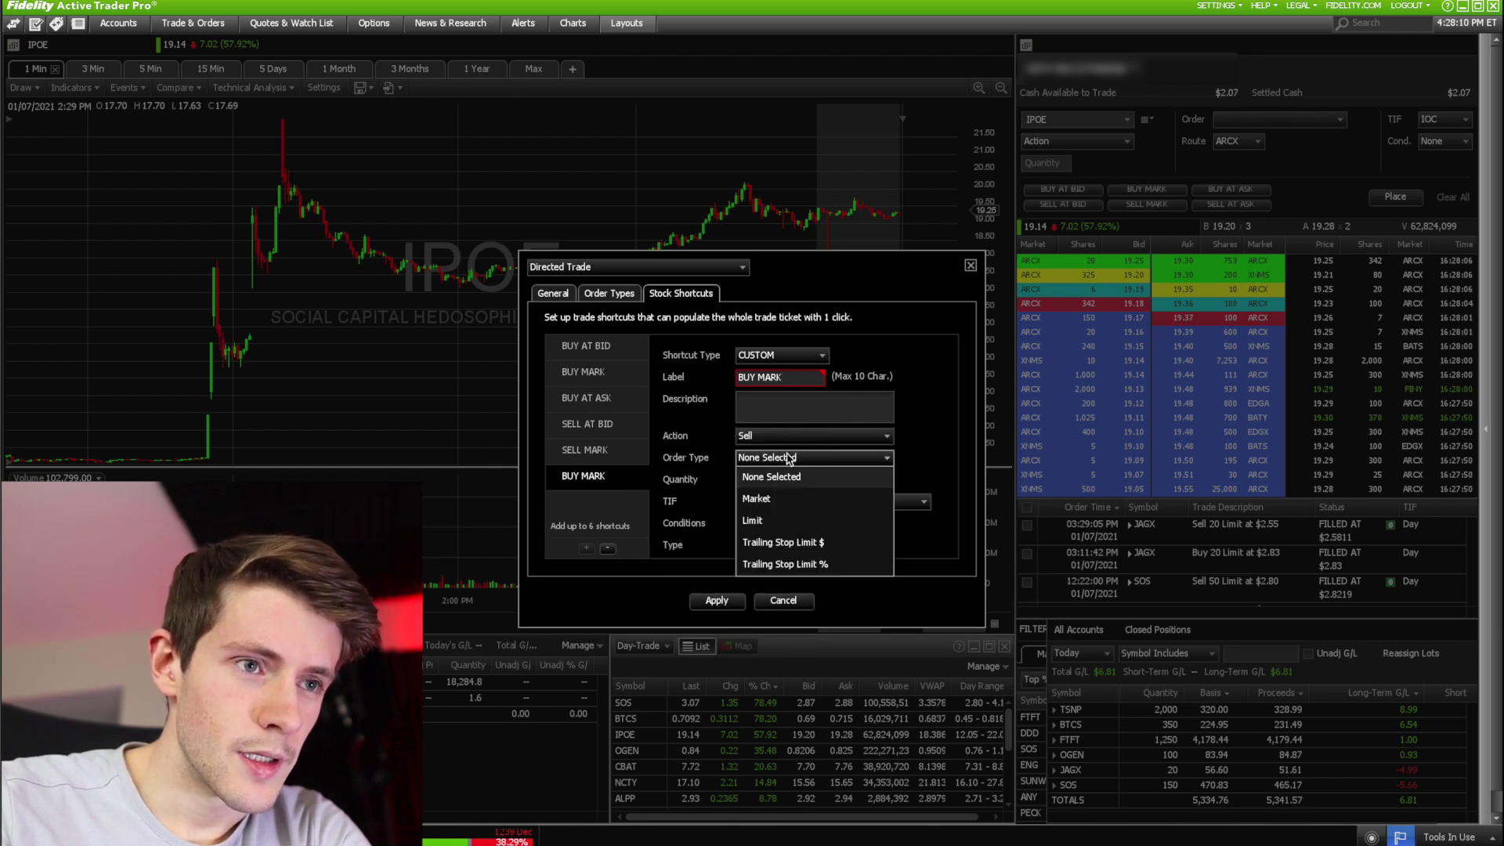
left_click(764, 500)
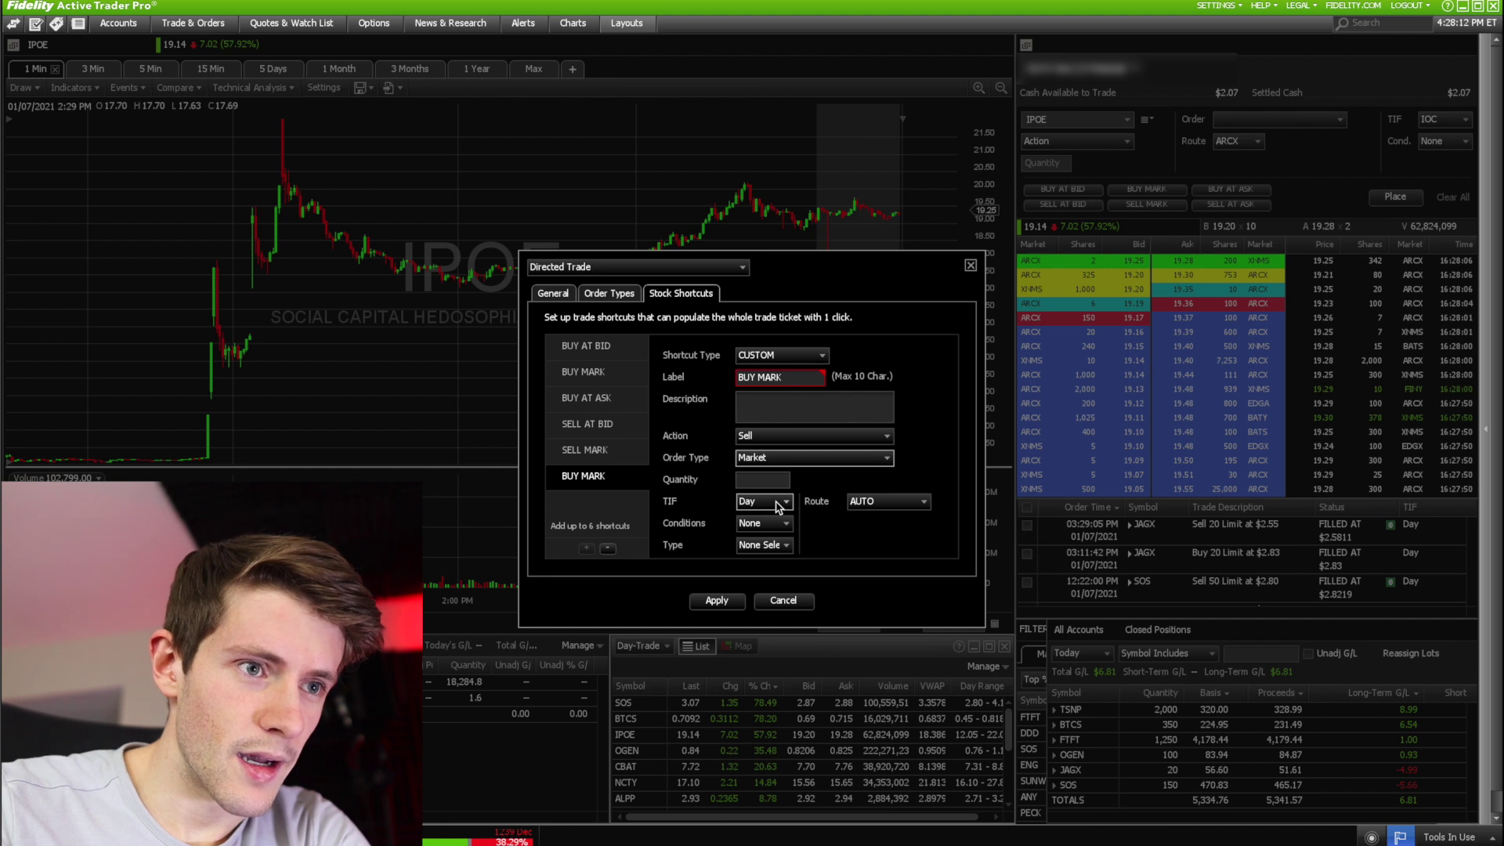
left_click(756, 479)
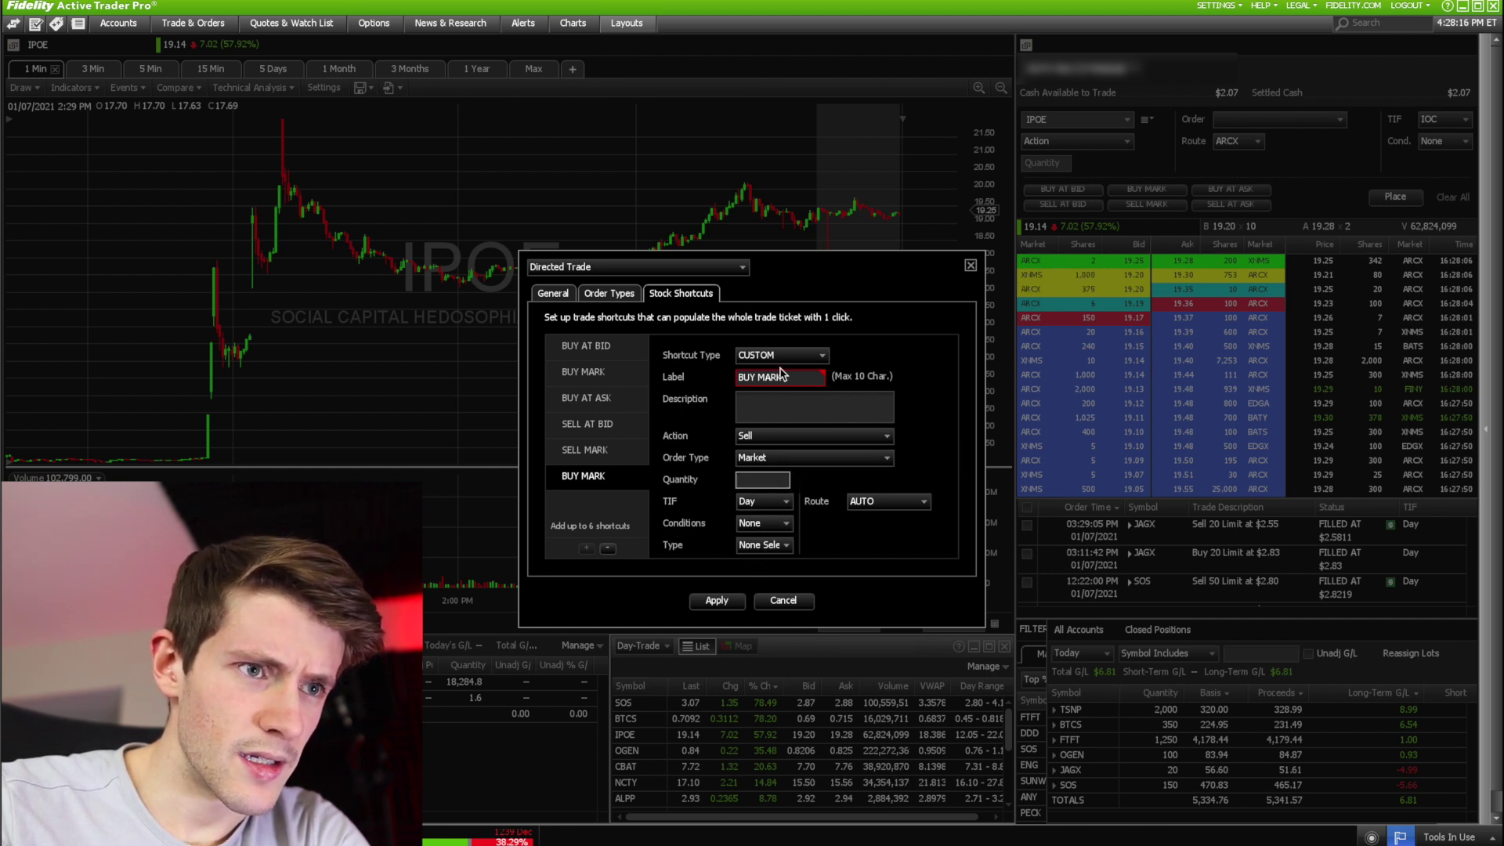
Step: Switch the shortcut's type to SELL AT ASK with a quantity of 100, and cancel the settings changes
left_click(781, 355)
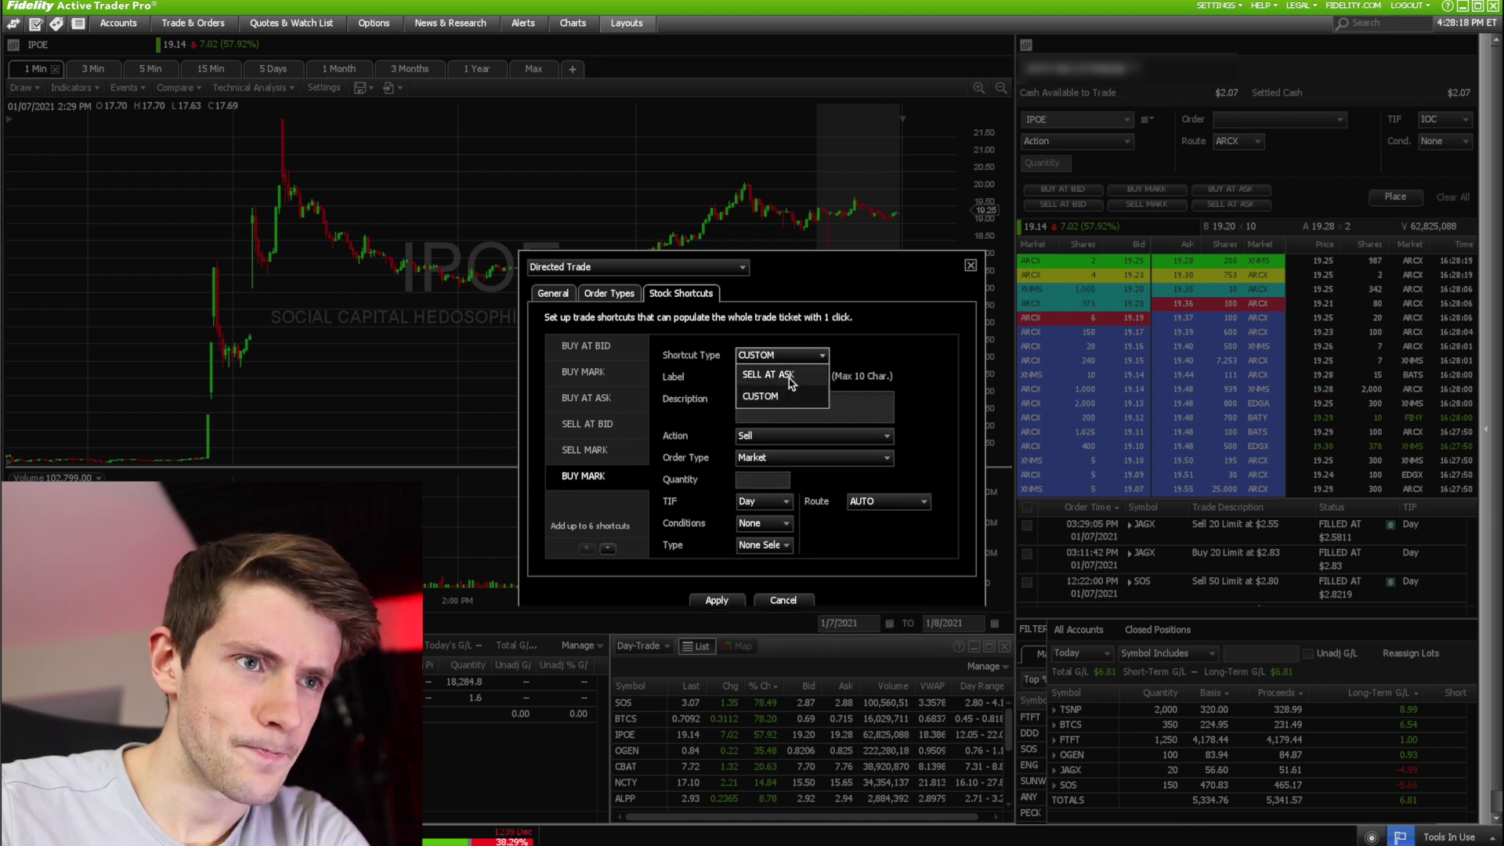
left_click(788, 377)
left_click(772, 400)
type("100")
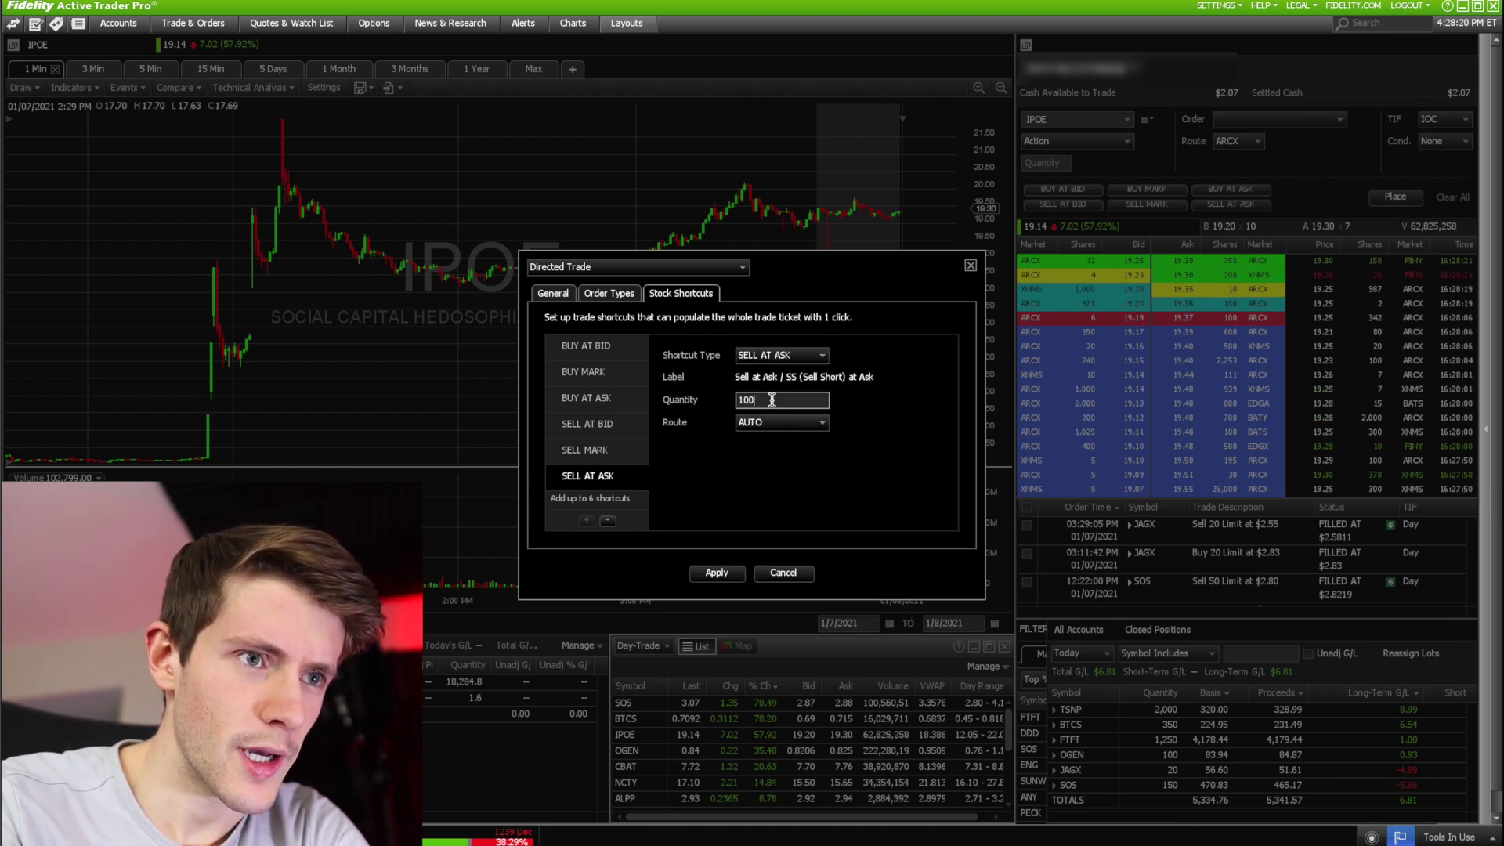
left_click(782, 573)
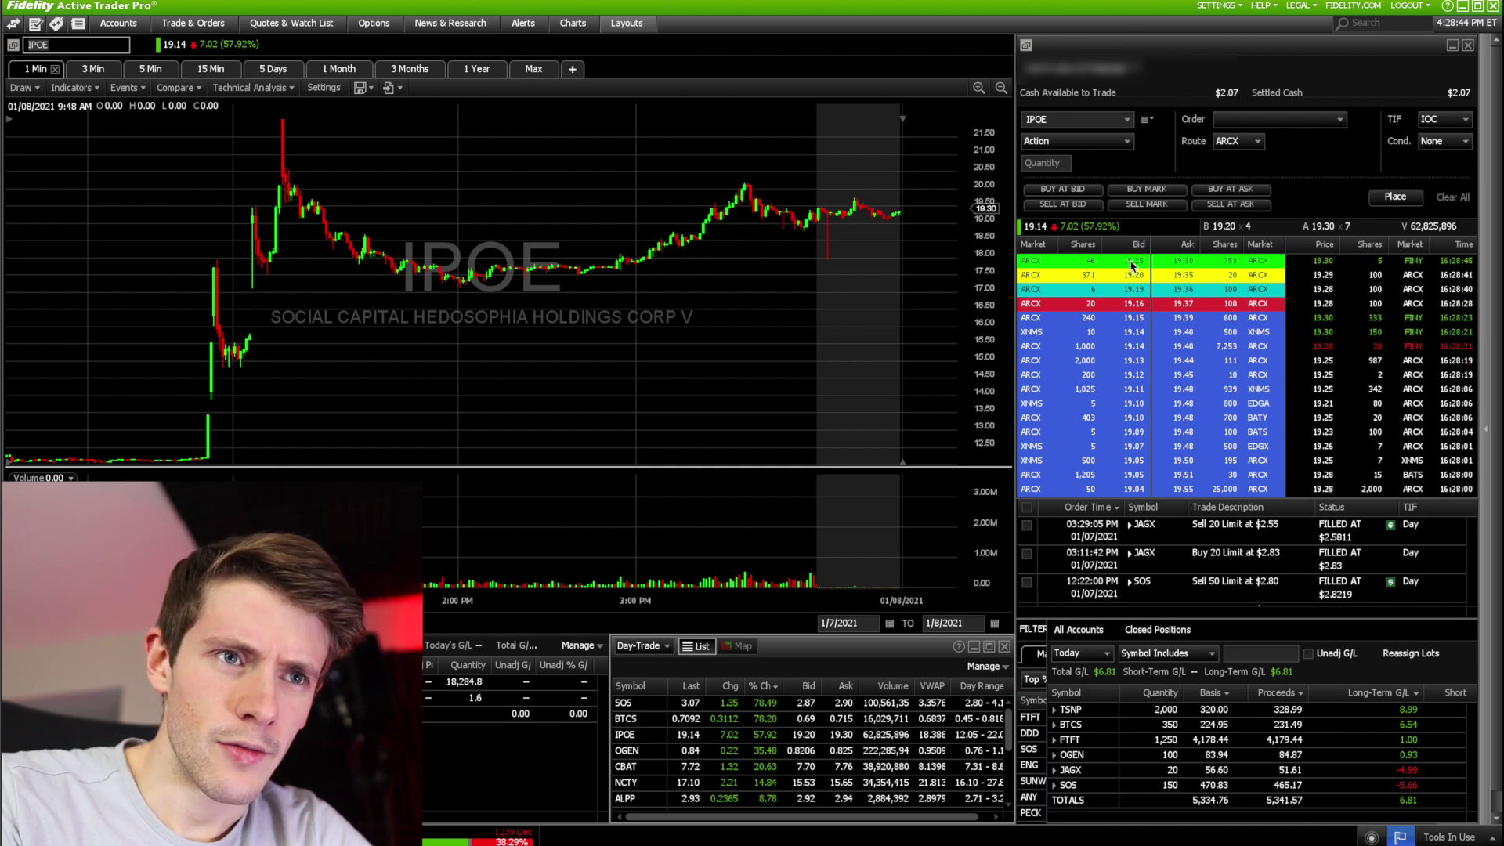
Step: Fill the IPOE trade ticket with the BUY AT BID shortcut and set the route to ARCX
left_click(1063, 191)
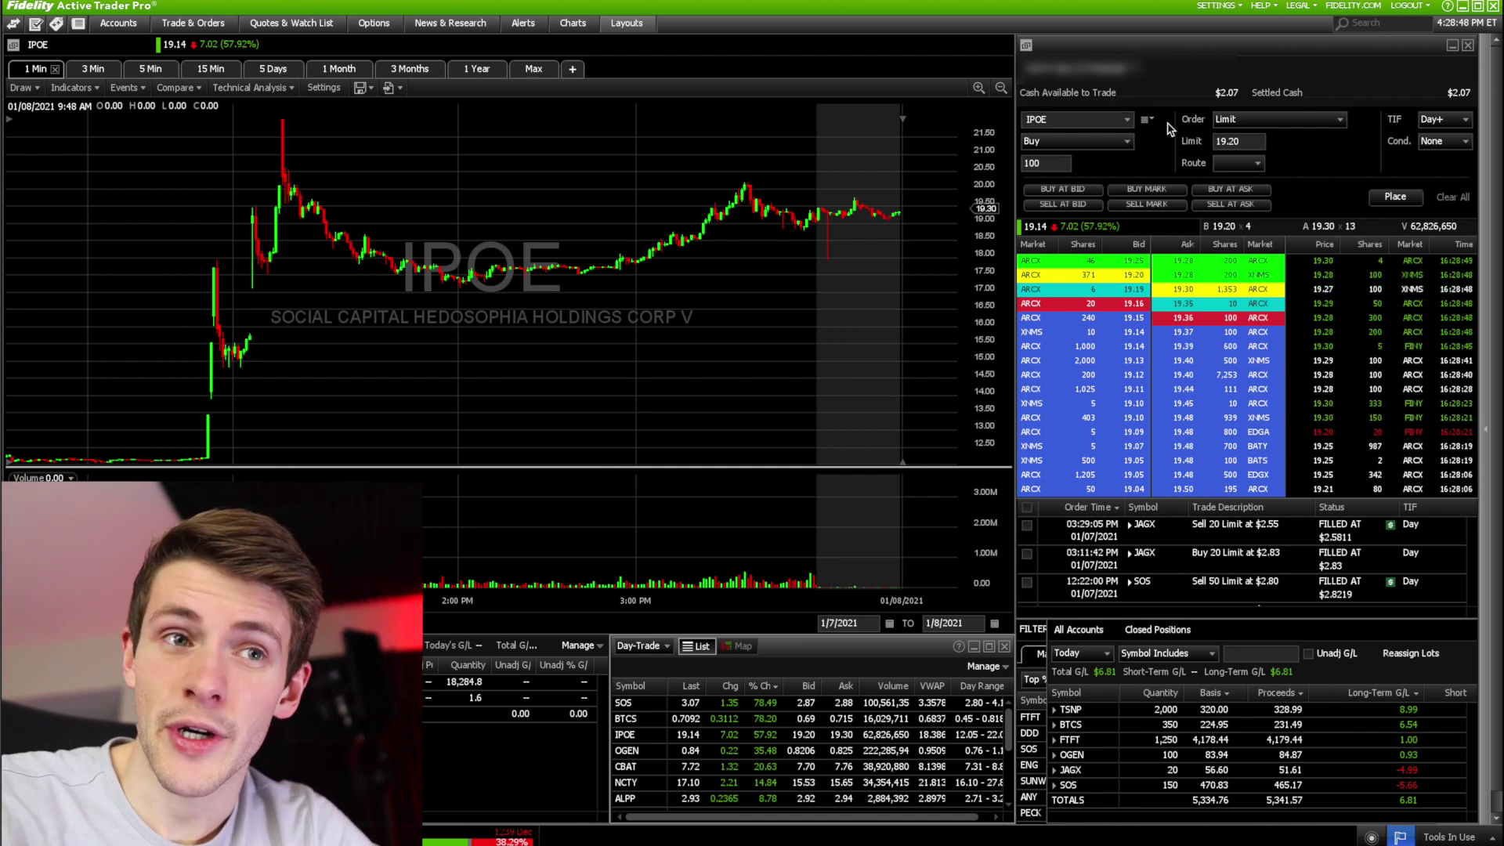
left_click(1258, 163)
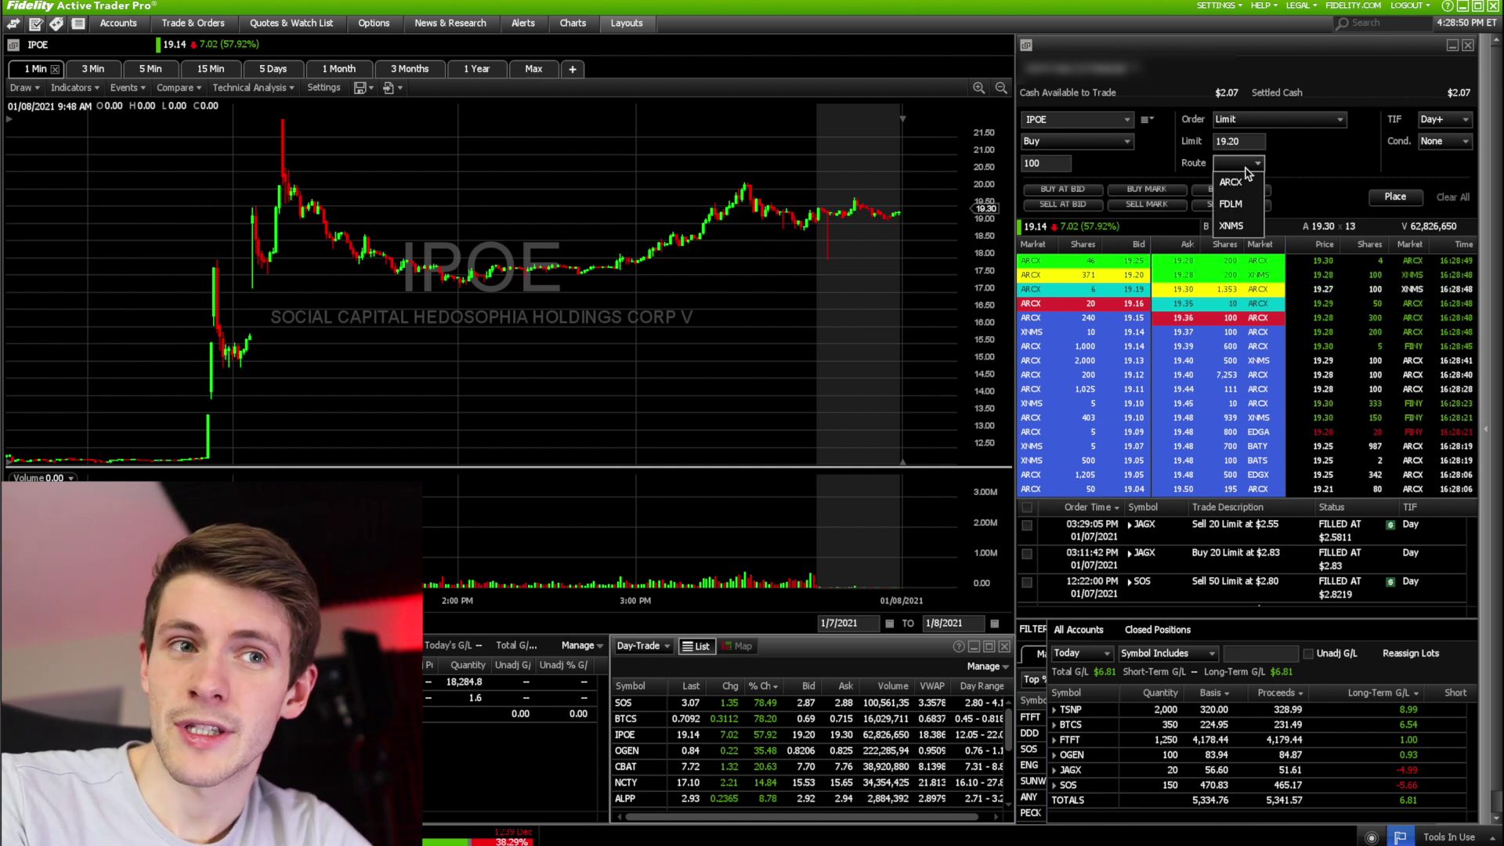
left_click(1263, 161)
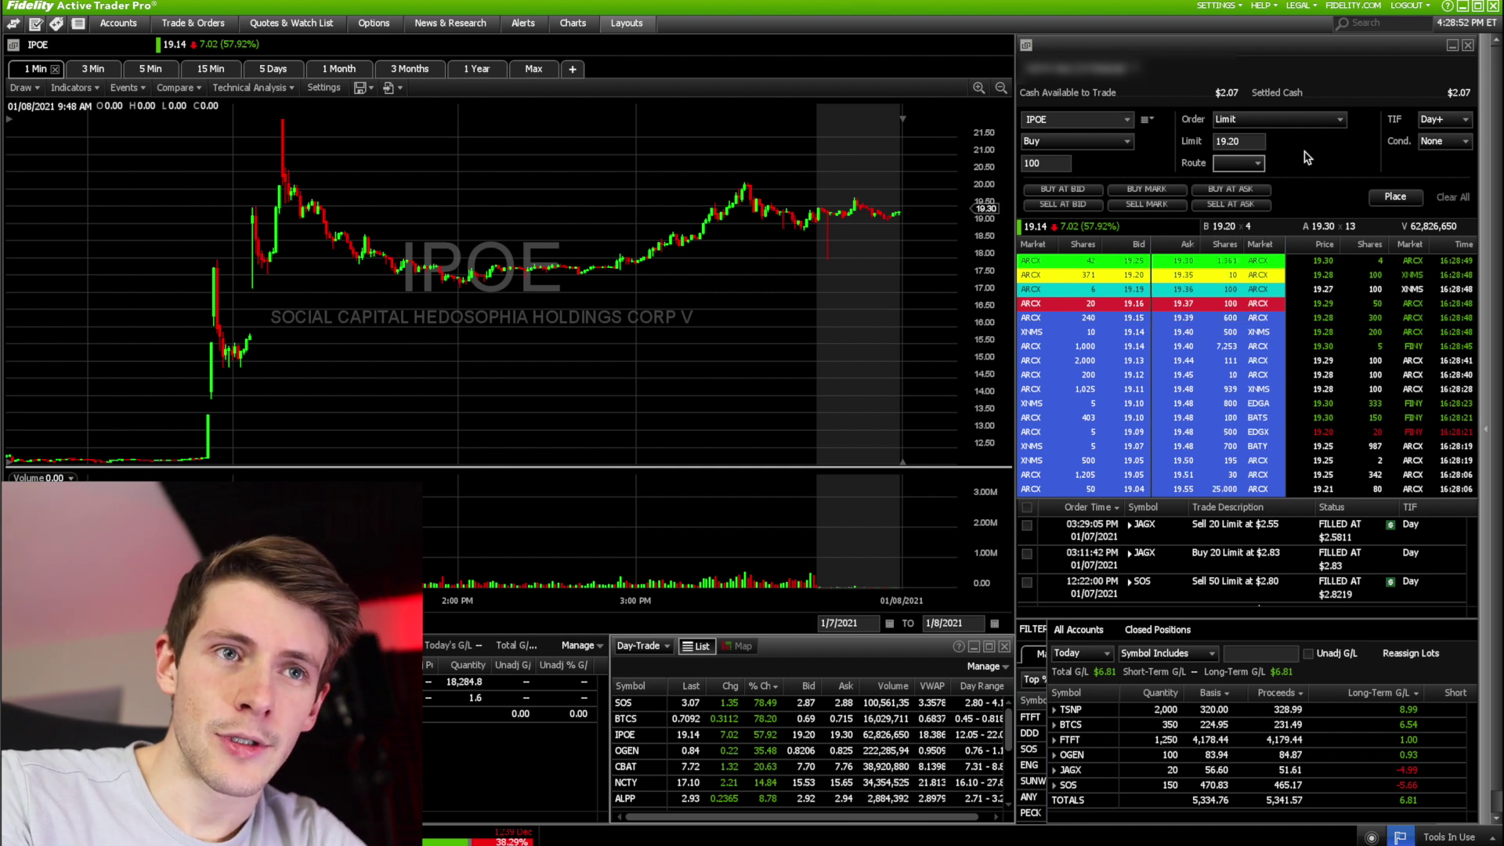
left_click(1257, 162)
left_click(1246, 187)
left_click(1236, 166)
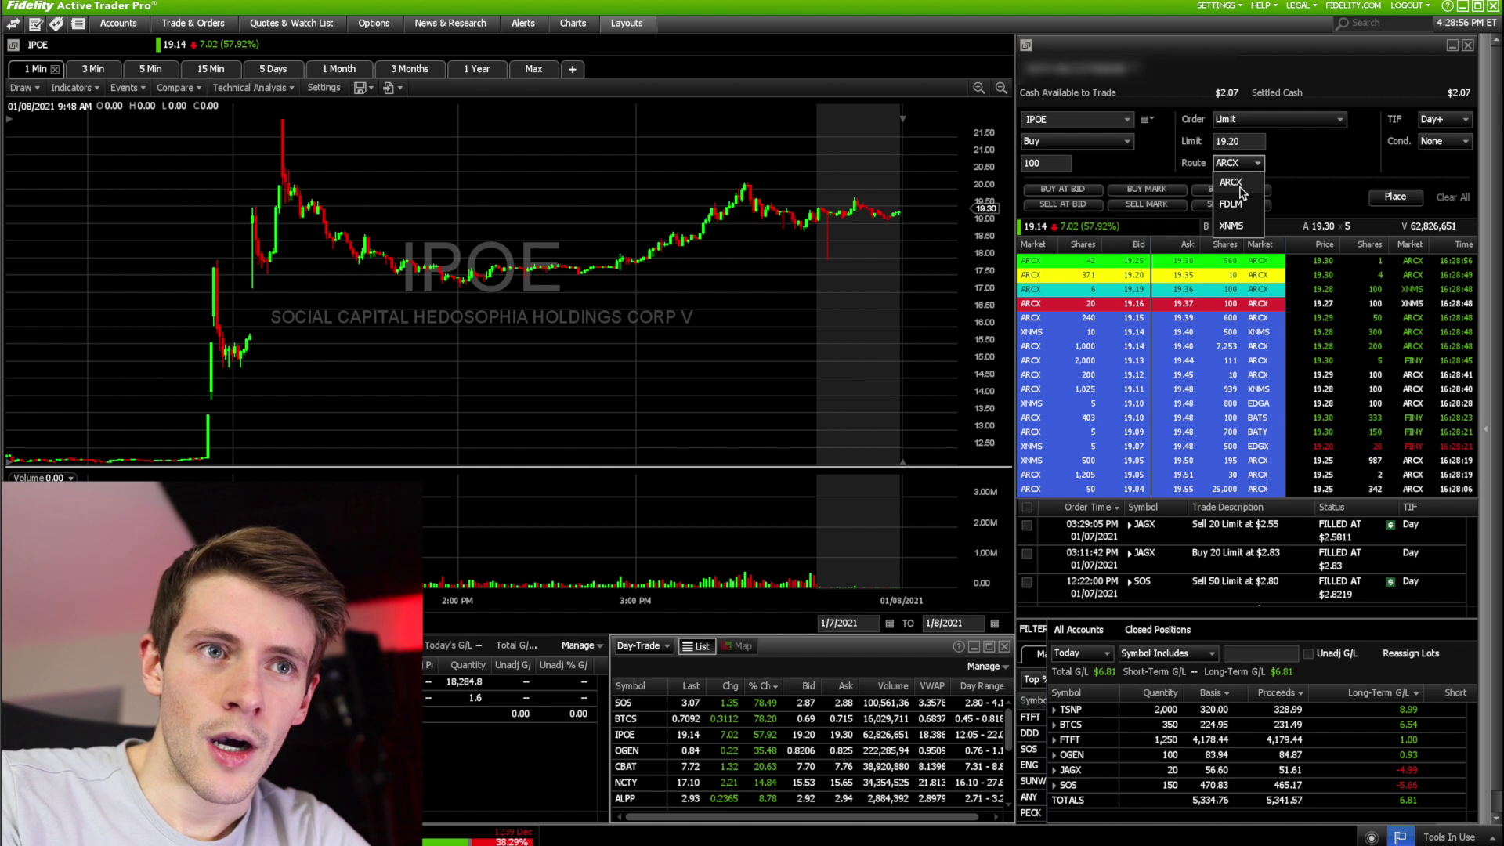
left_click(1241, 186)
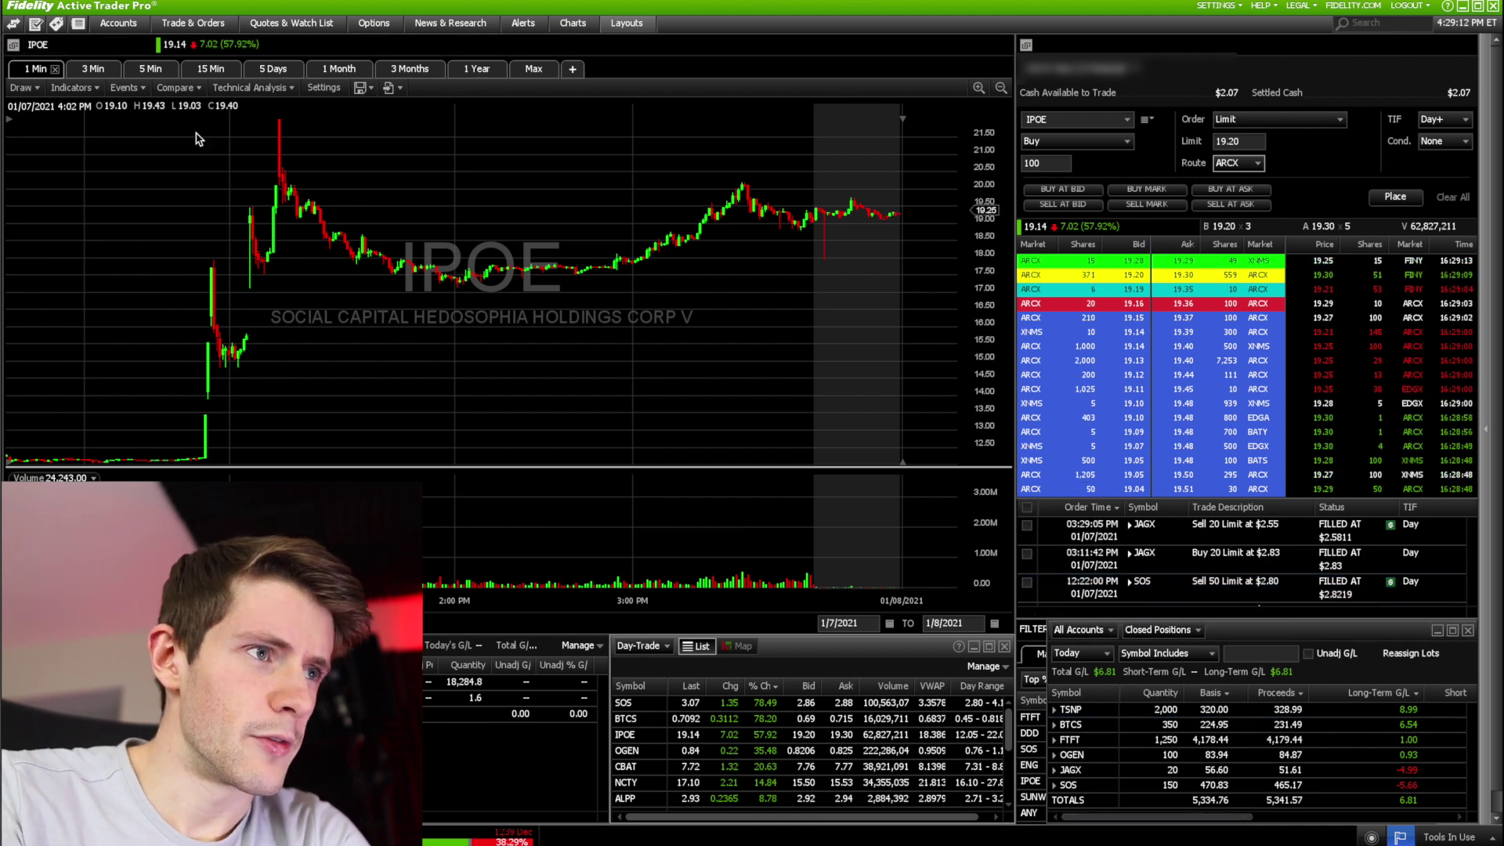
Step: Load the TSNP symbol in the chart and the linked trade ticket
left_click(79, 44)
type("TSNP")
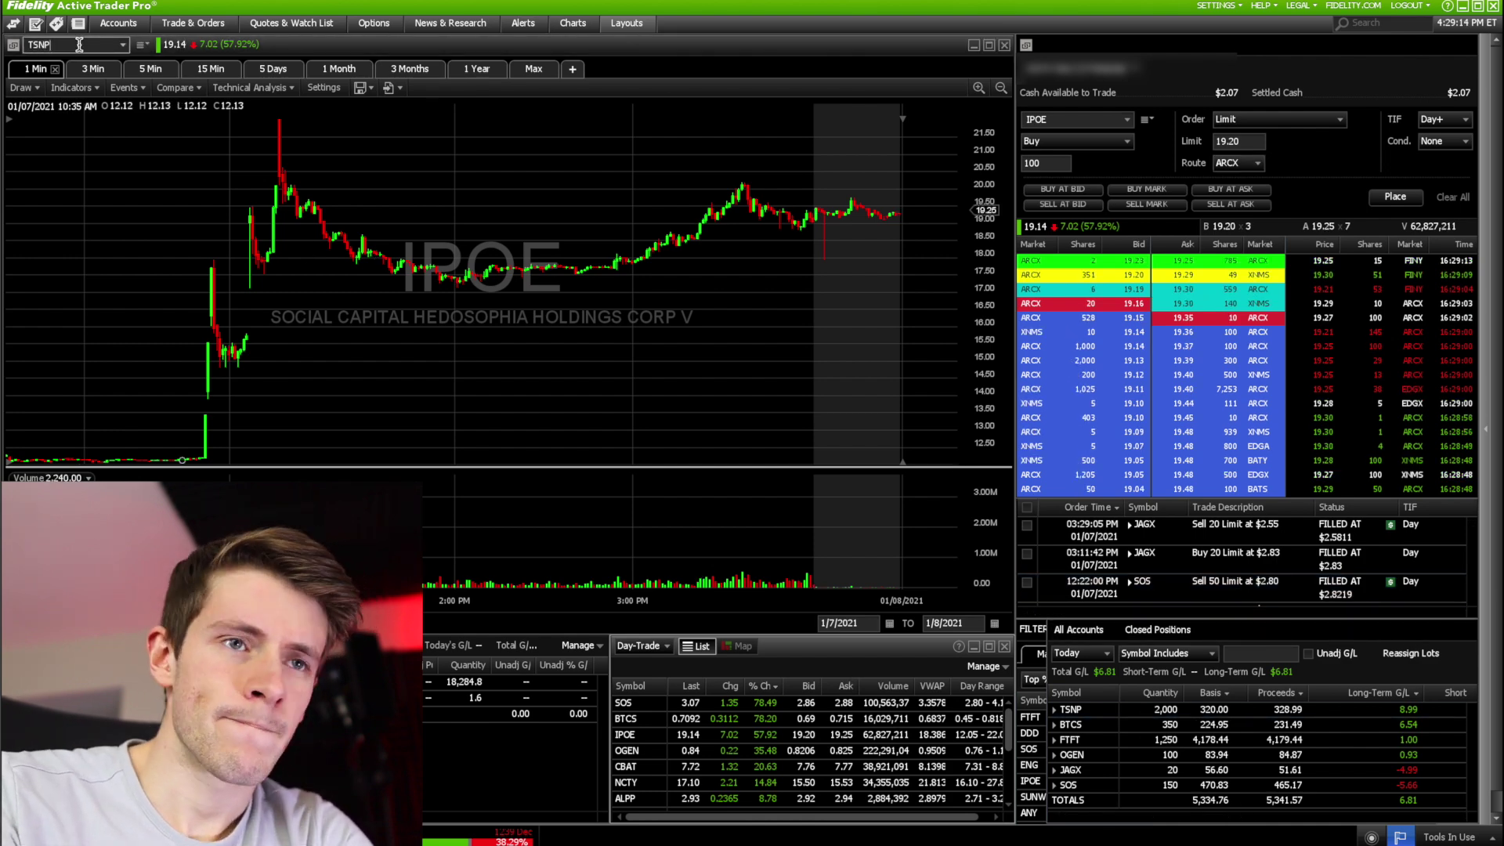
key("Return")
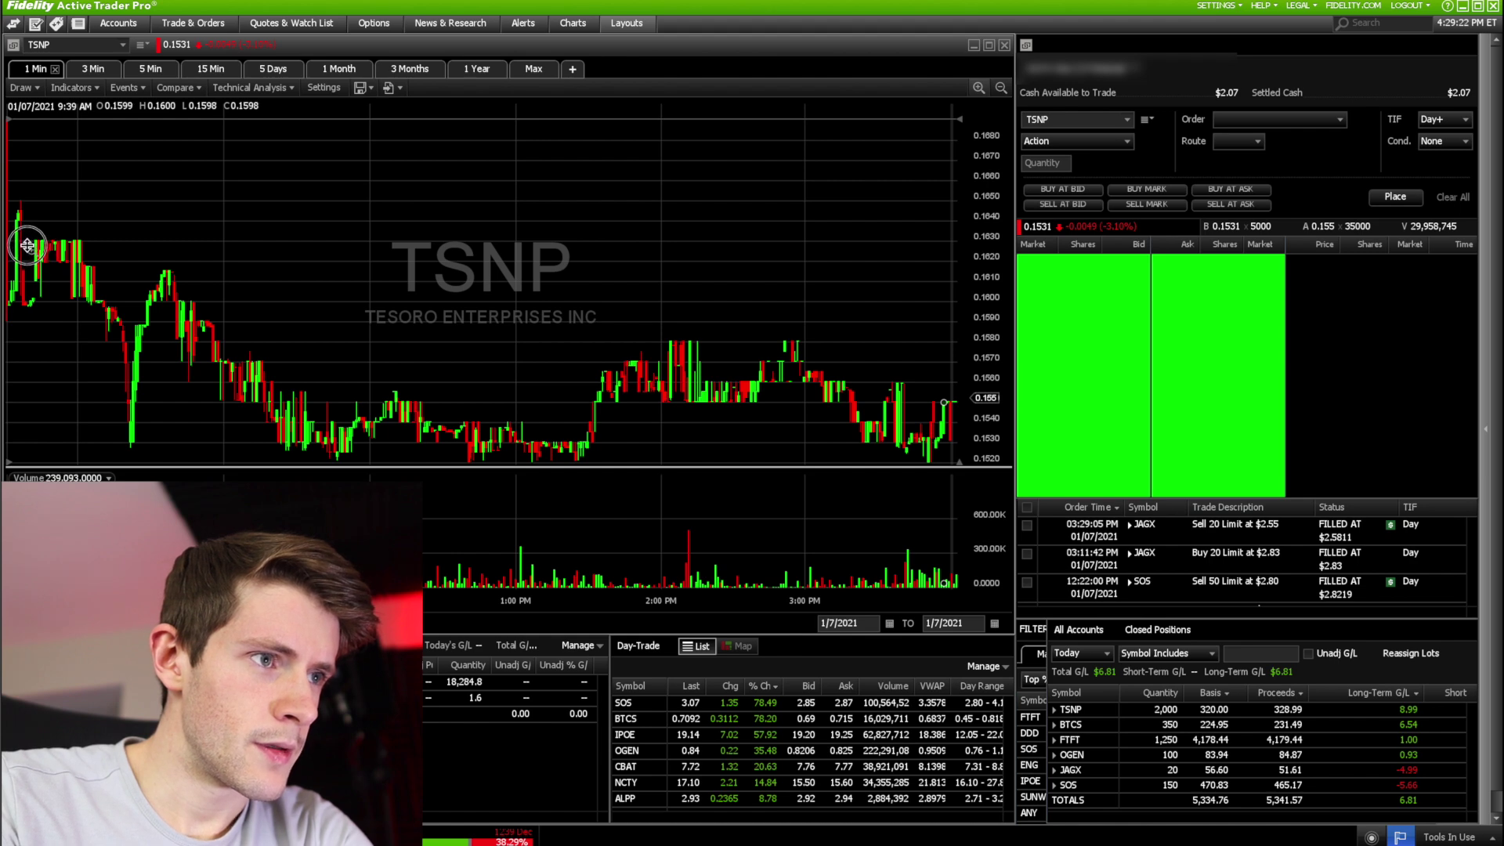
scroll(120, 301, "up", 5)
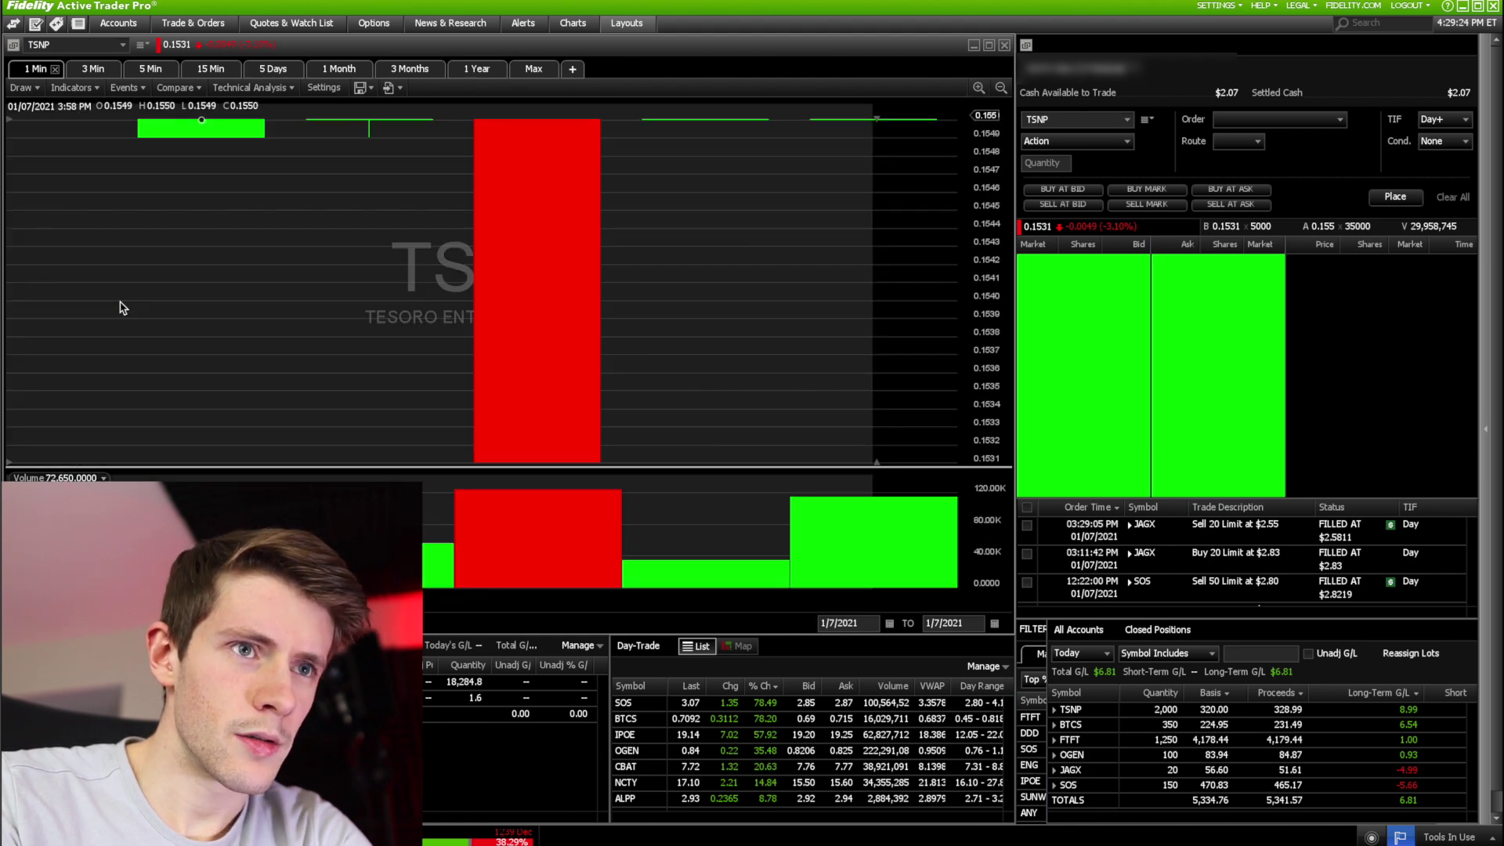
left_click(1001, 87)
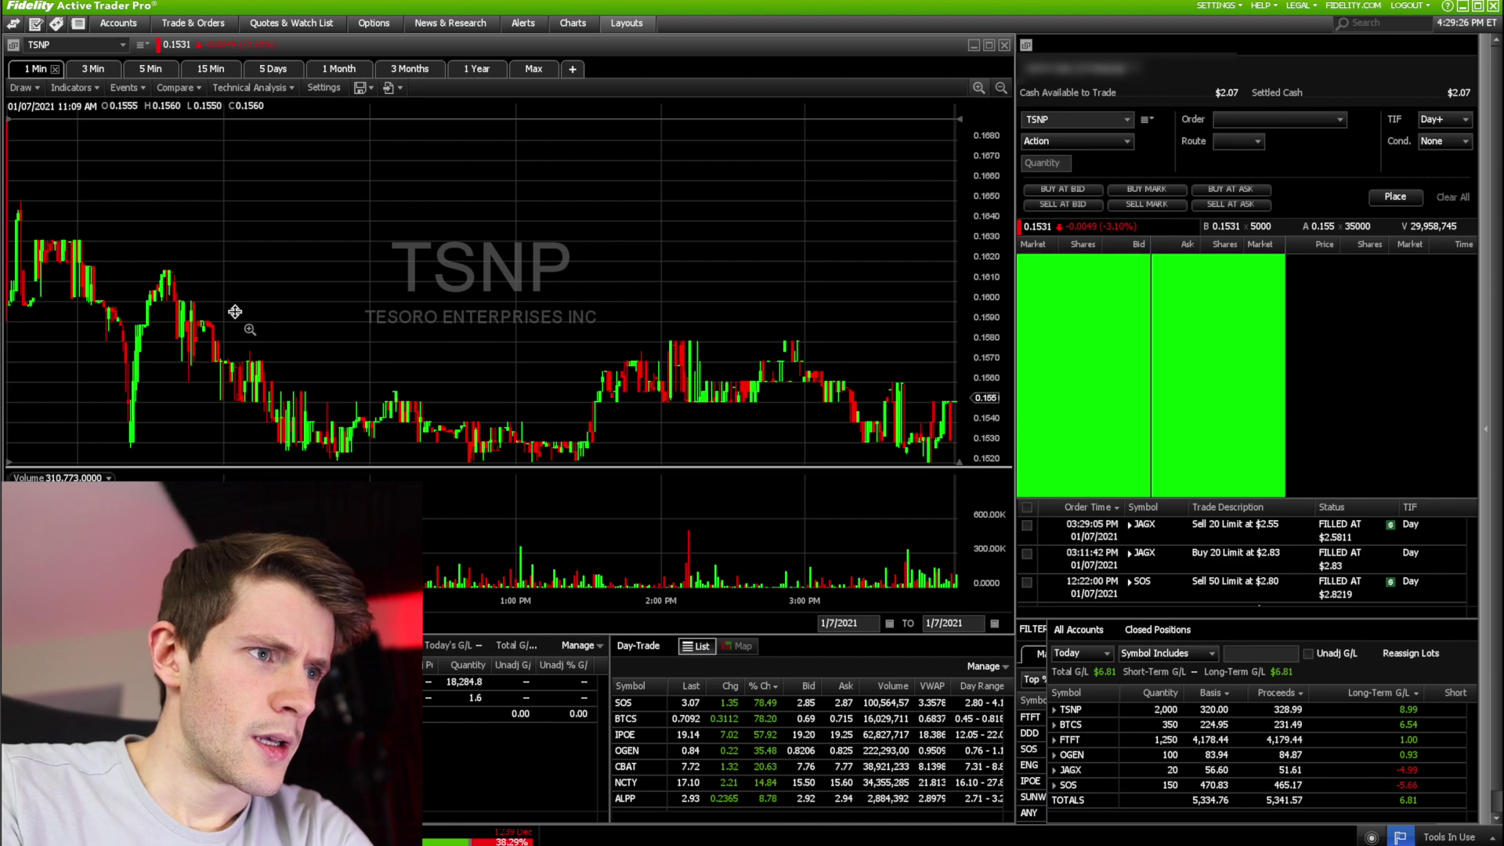
scroll(211, 349, "up", 5)
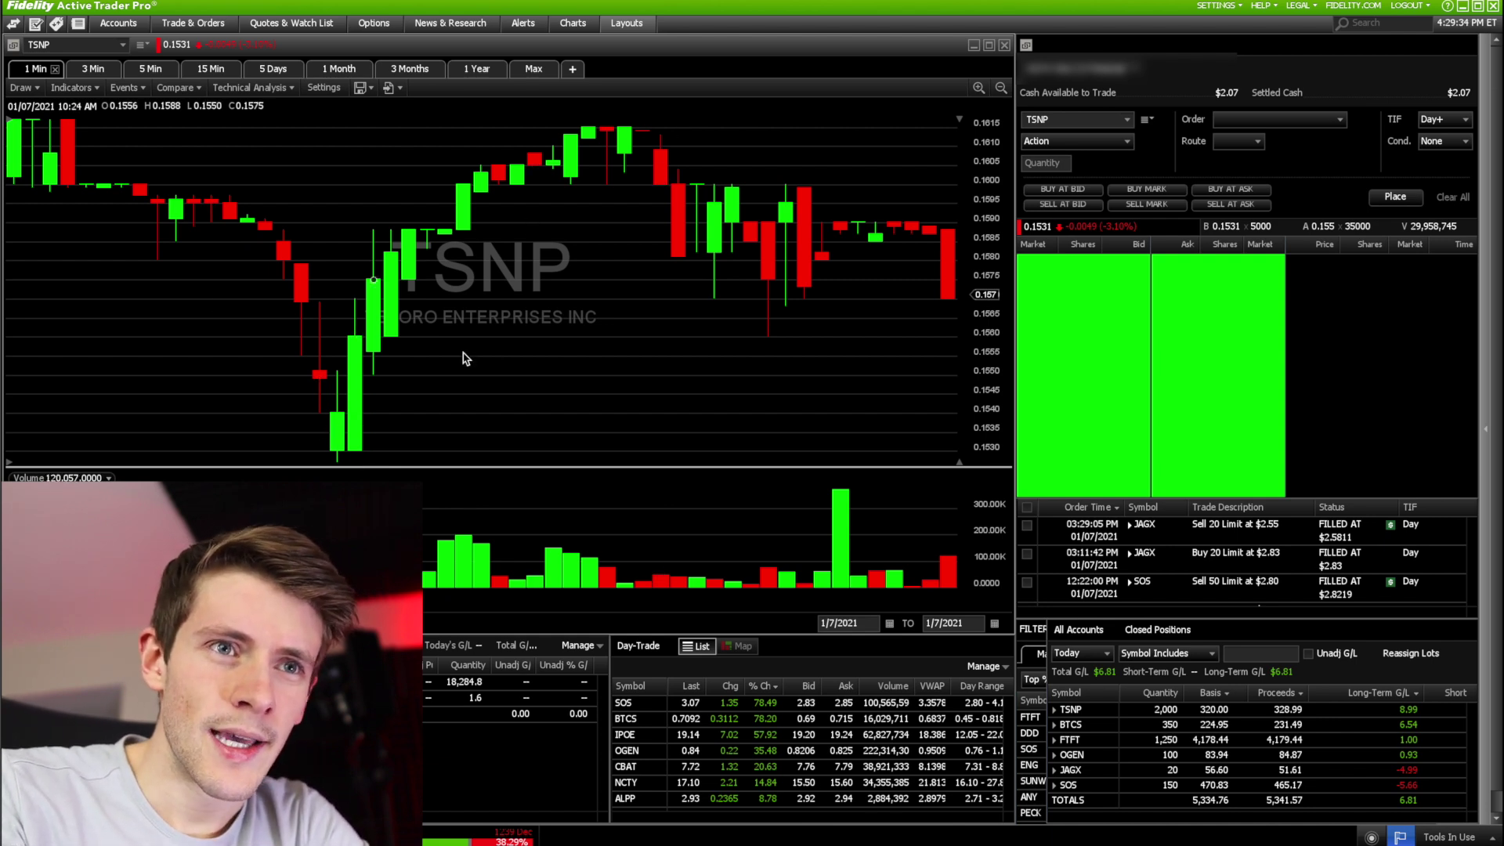
Step: Set the TSNP trade ticket's action to Buy and its quantity to 1000
left_click(1122, 142)
left_click(1057, 155)
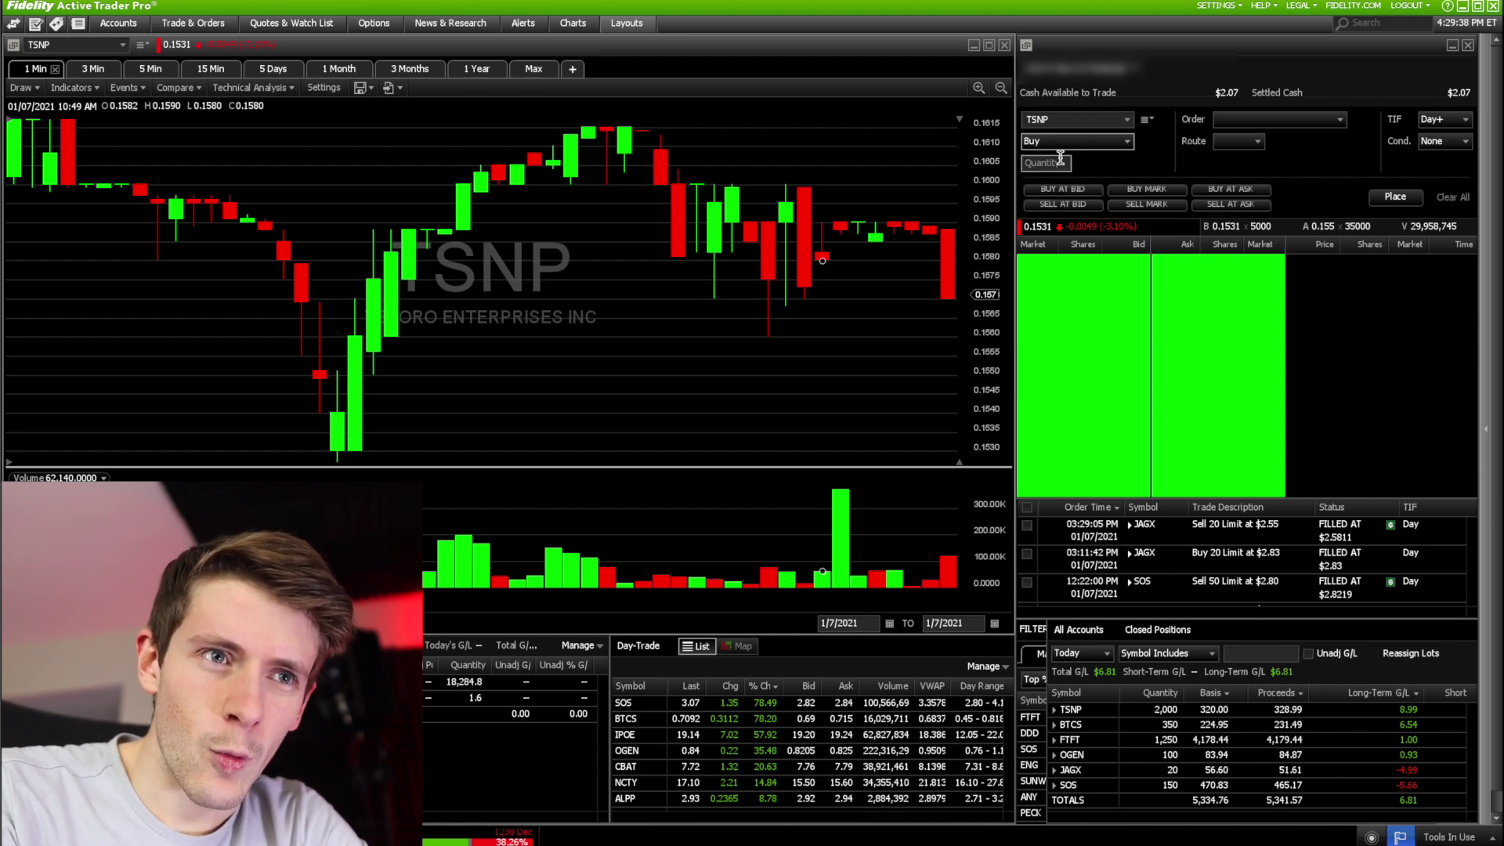
left_click(1058, 162)
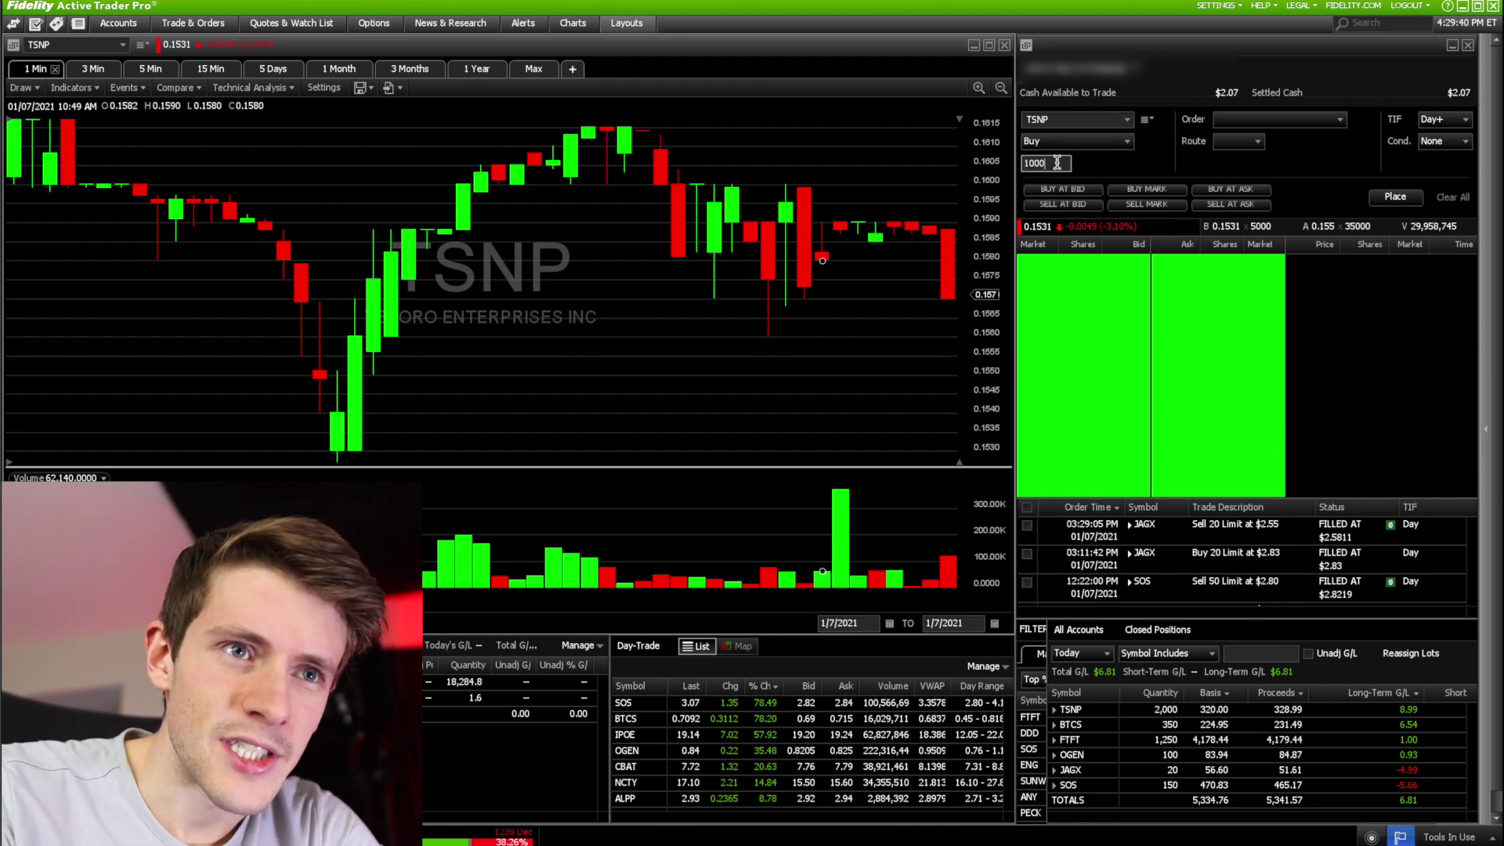
Step: Make the TSNP ticket a Limit order with a limit price of .15, and choose its route and time in force
left_click(1277, 119)
left_click(1249, 138)
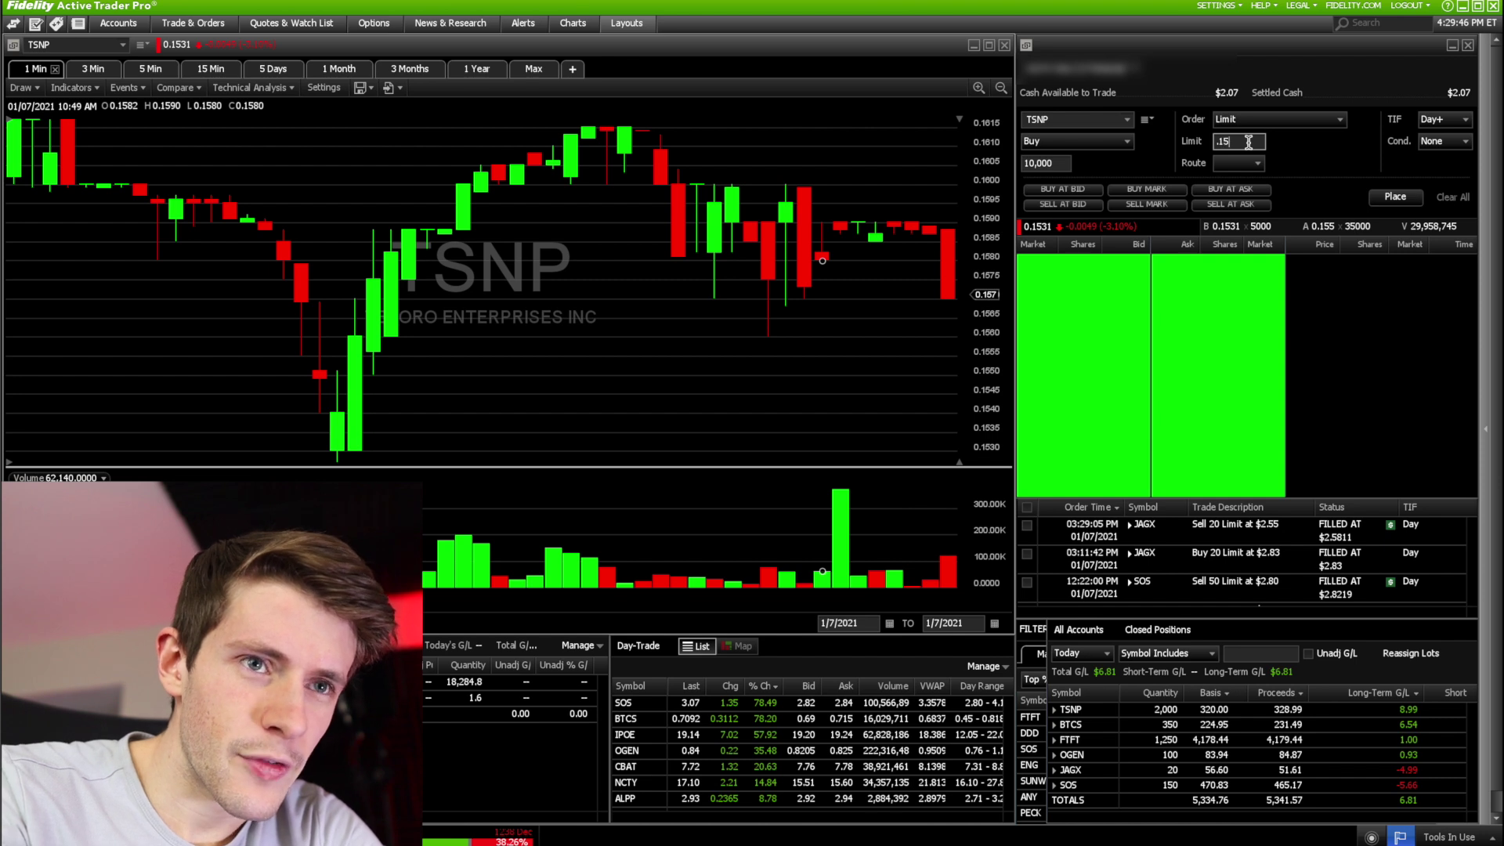
left_click(1238, 163)
left_click(1237, 180)
left_click(1446, 119)
left_click(1440, 138)
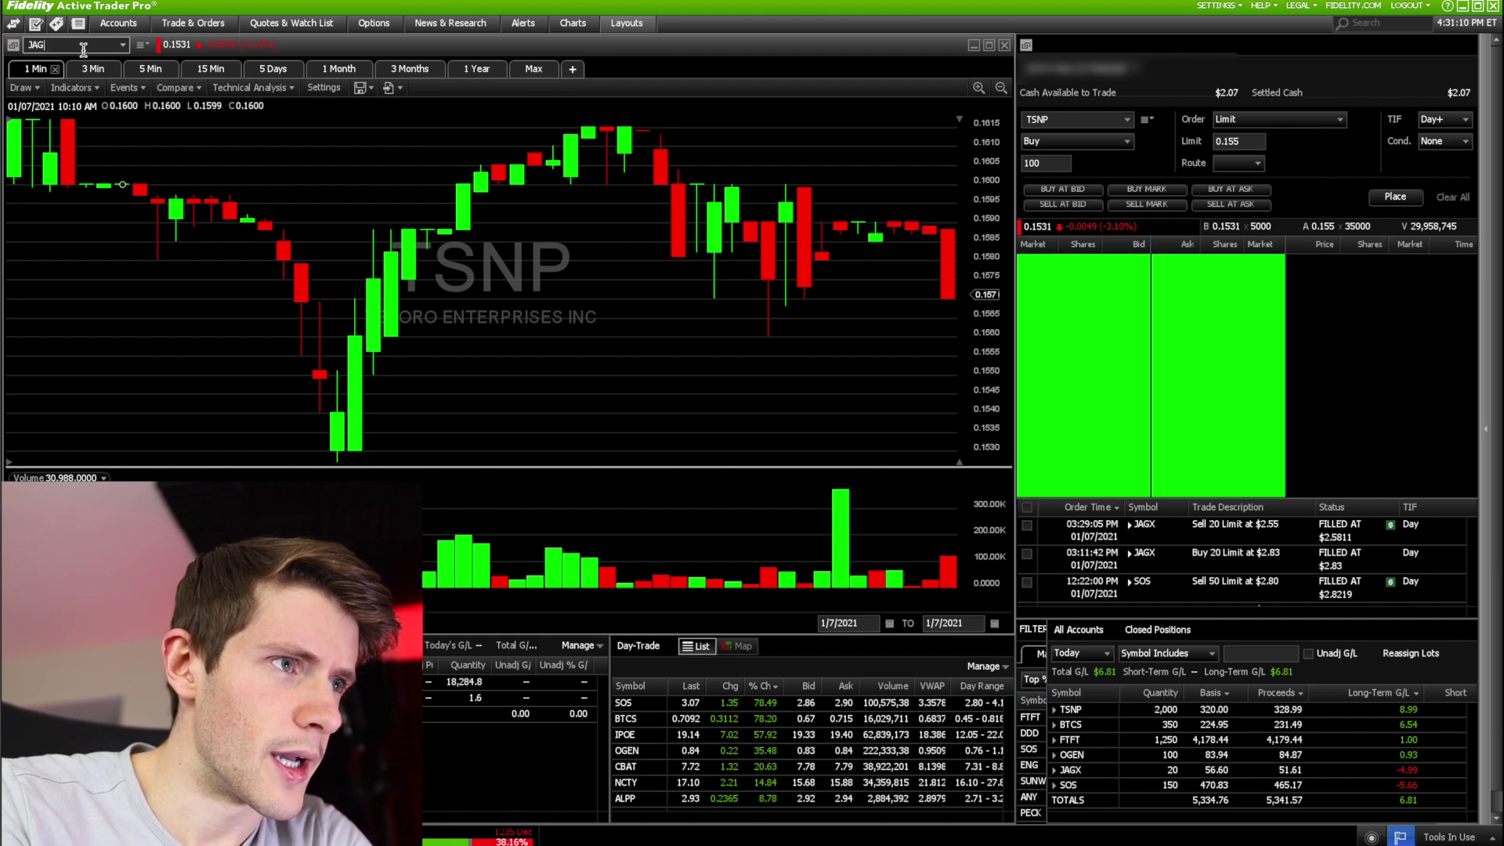
Step: Load JAGX in the chart and linked trade ticket, and enlarge the candles around its afternoon price peak
key("Return")
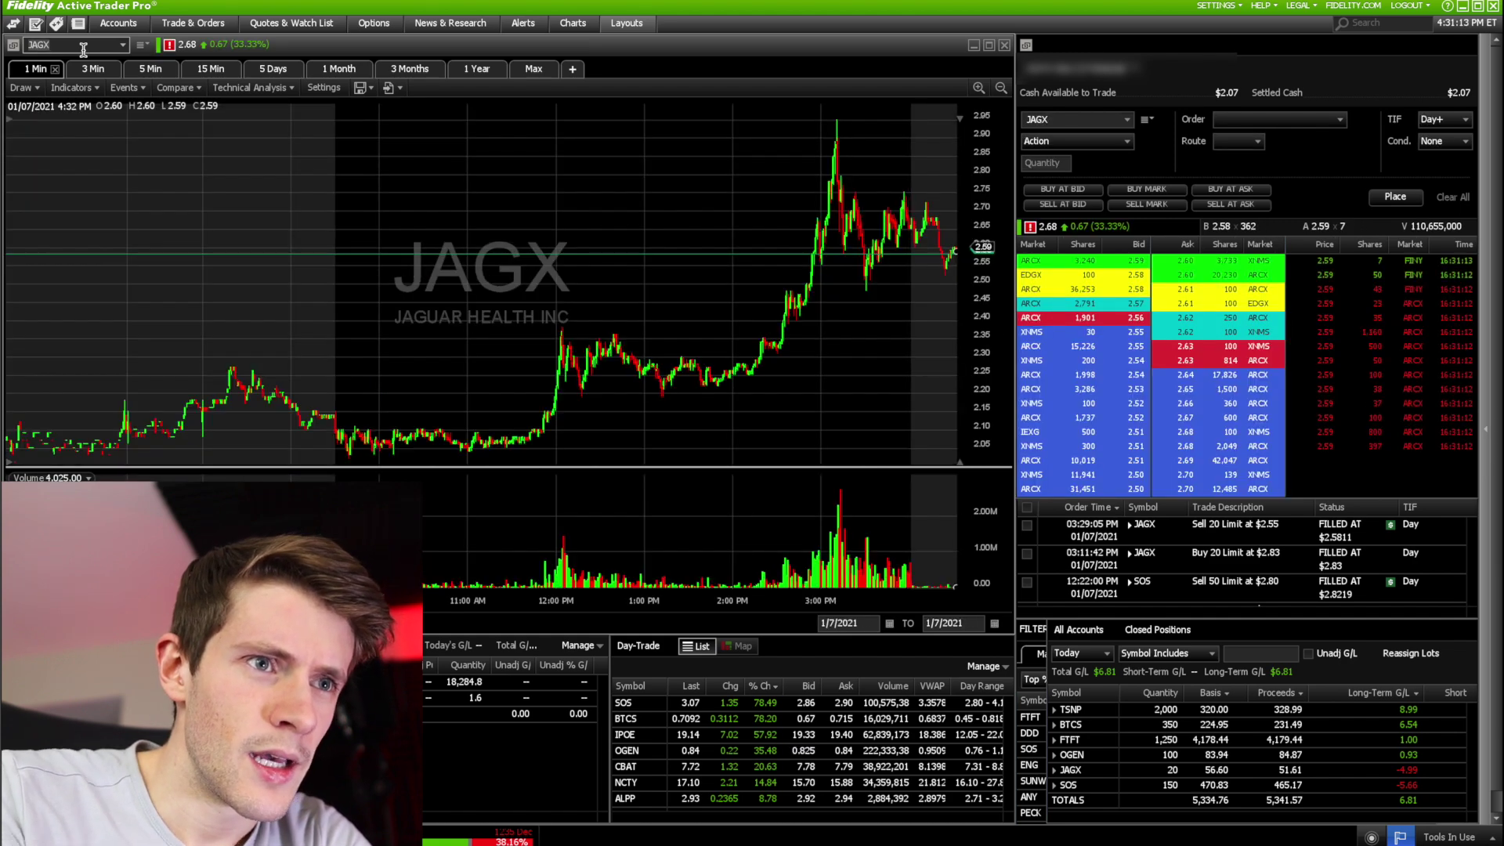
left_click(978, 88)
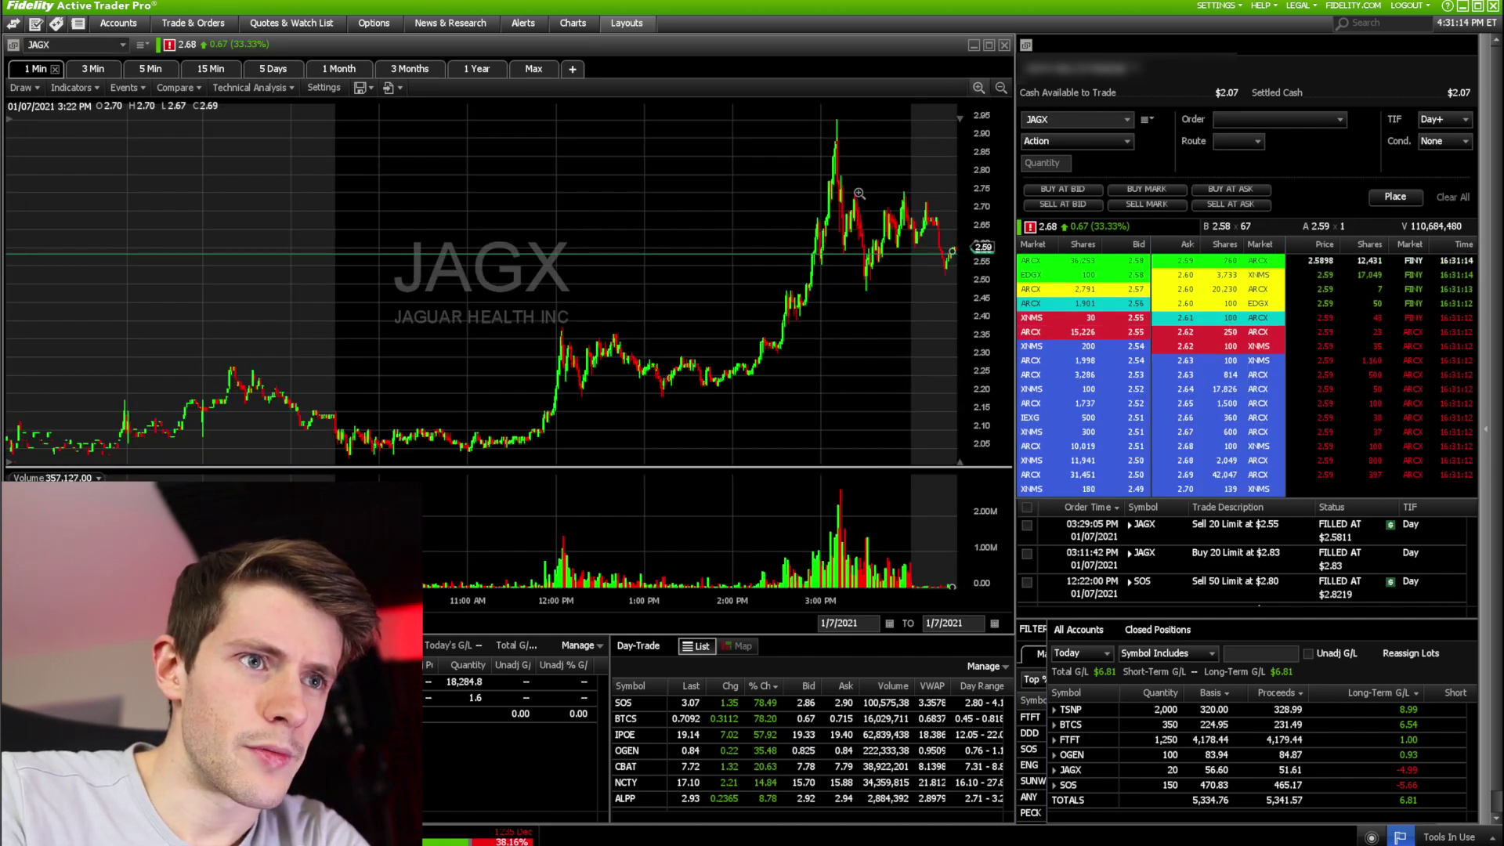
left_click_drag(702, 222, 963, 244)
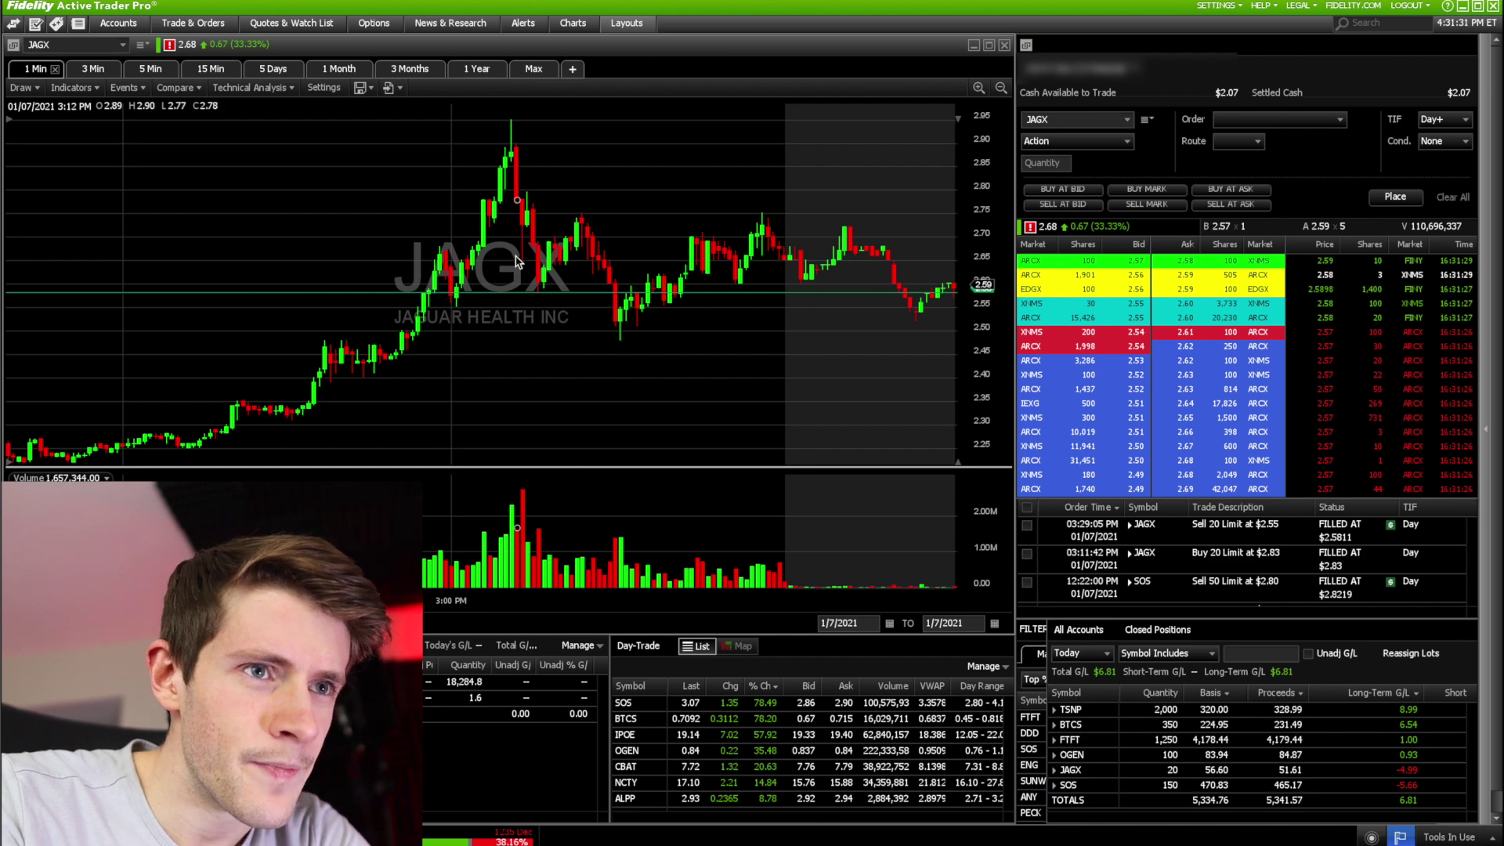
left_click_drag(457, 213, 551, 238)
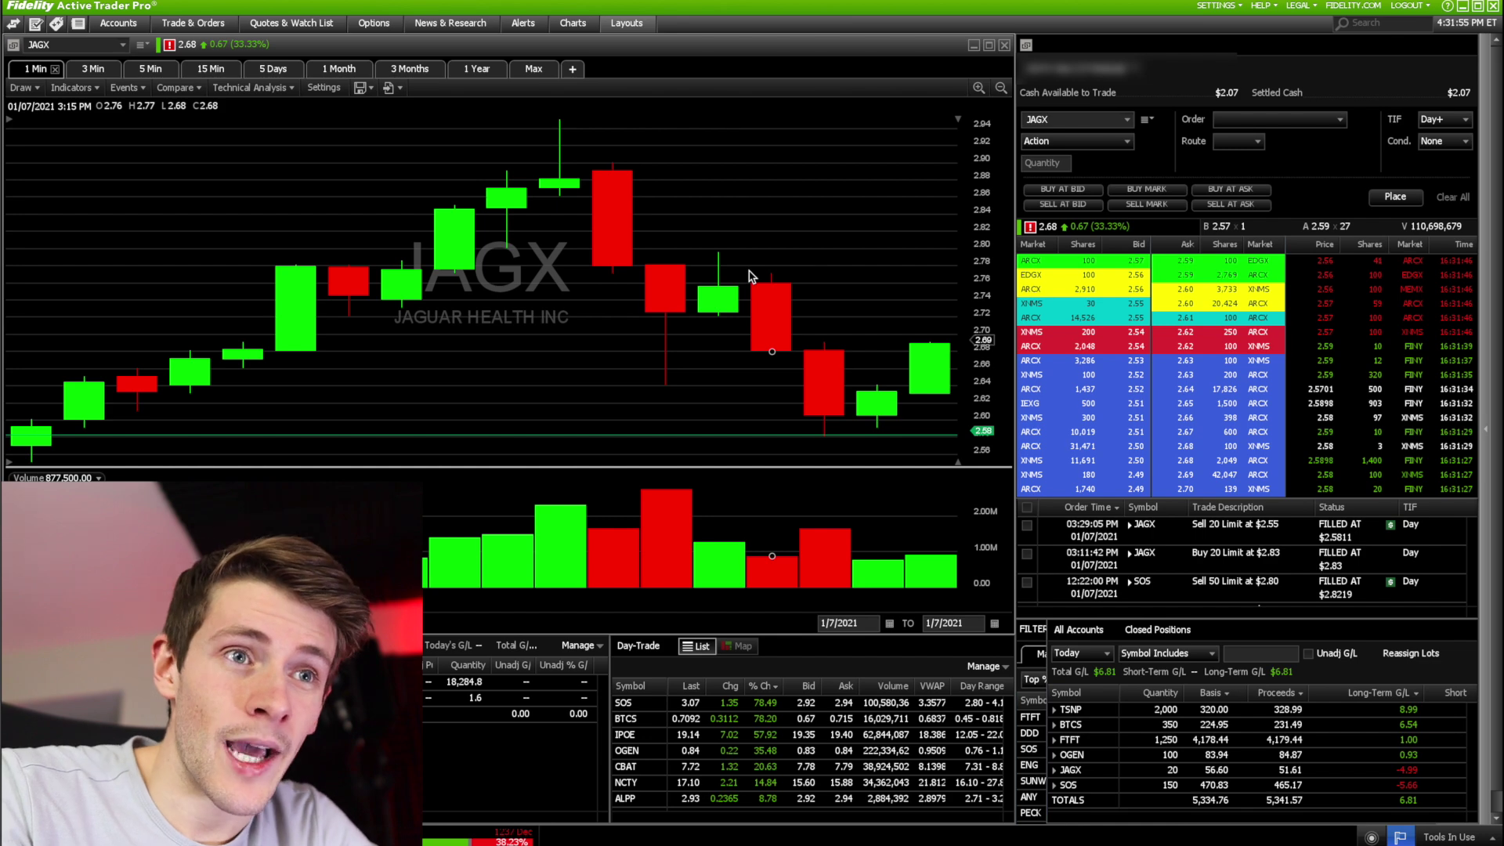
Step: View the full JAGX price history on the 5 Days chart and return to the 1 Min chart
left_click(1002, 88)
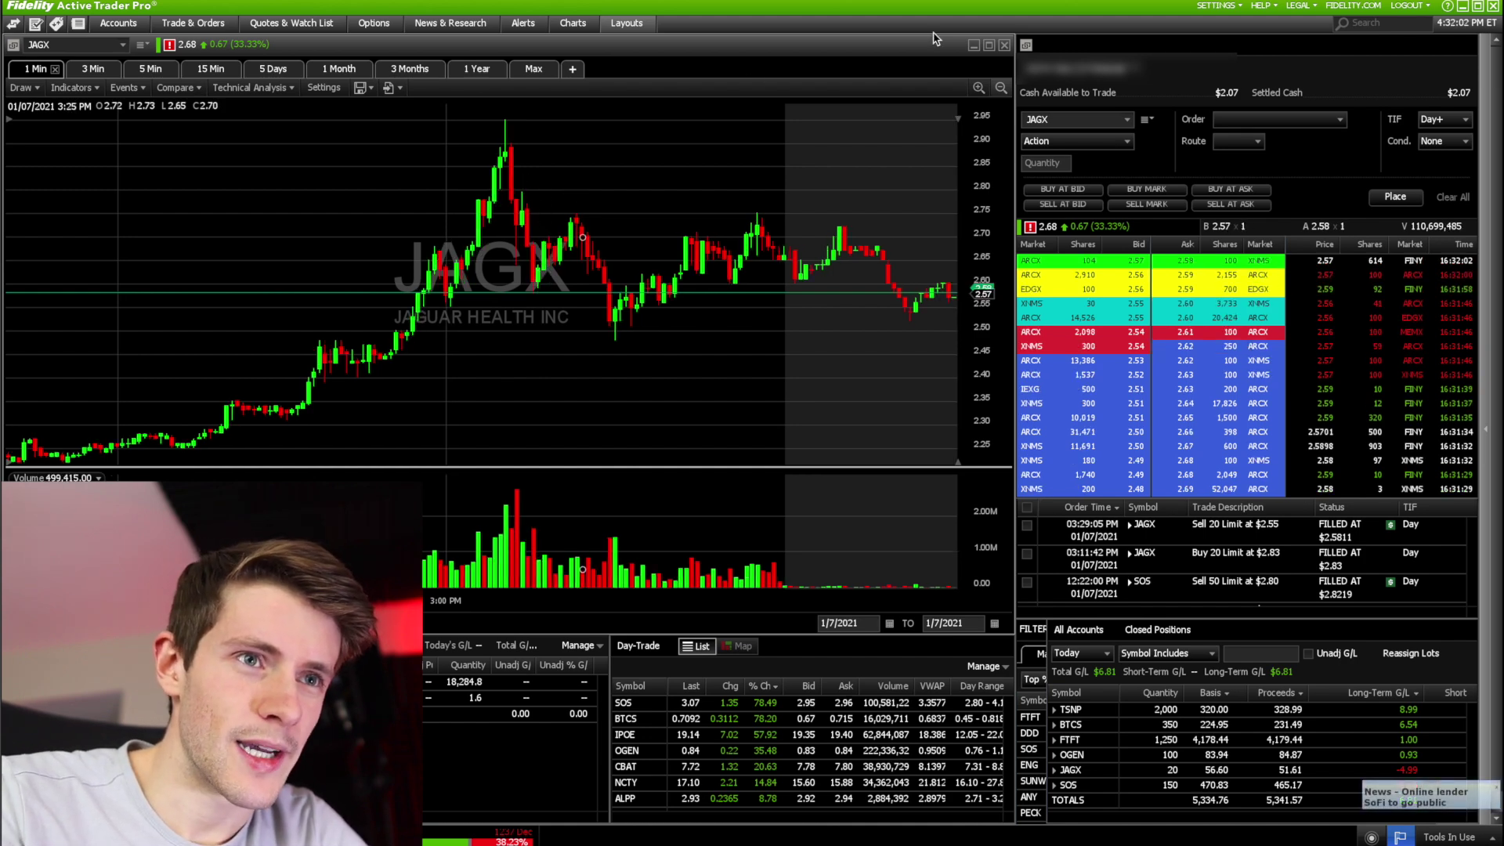
left_click(263, 70)
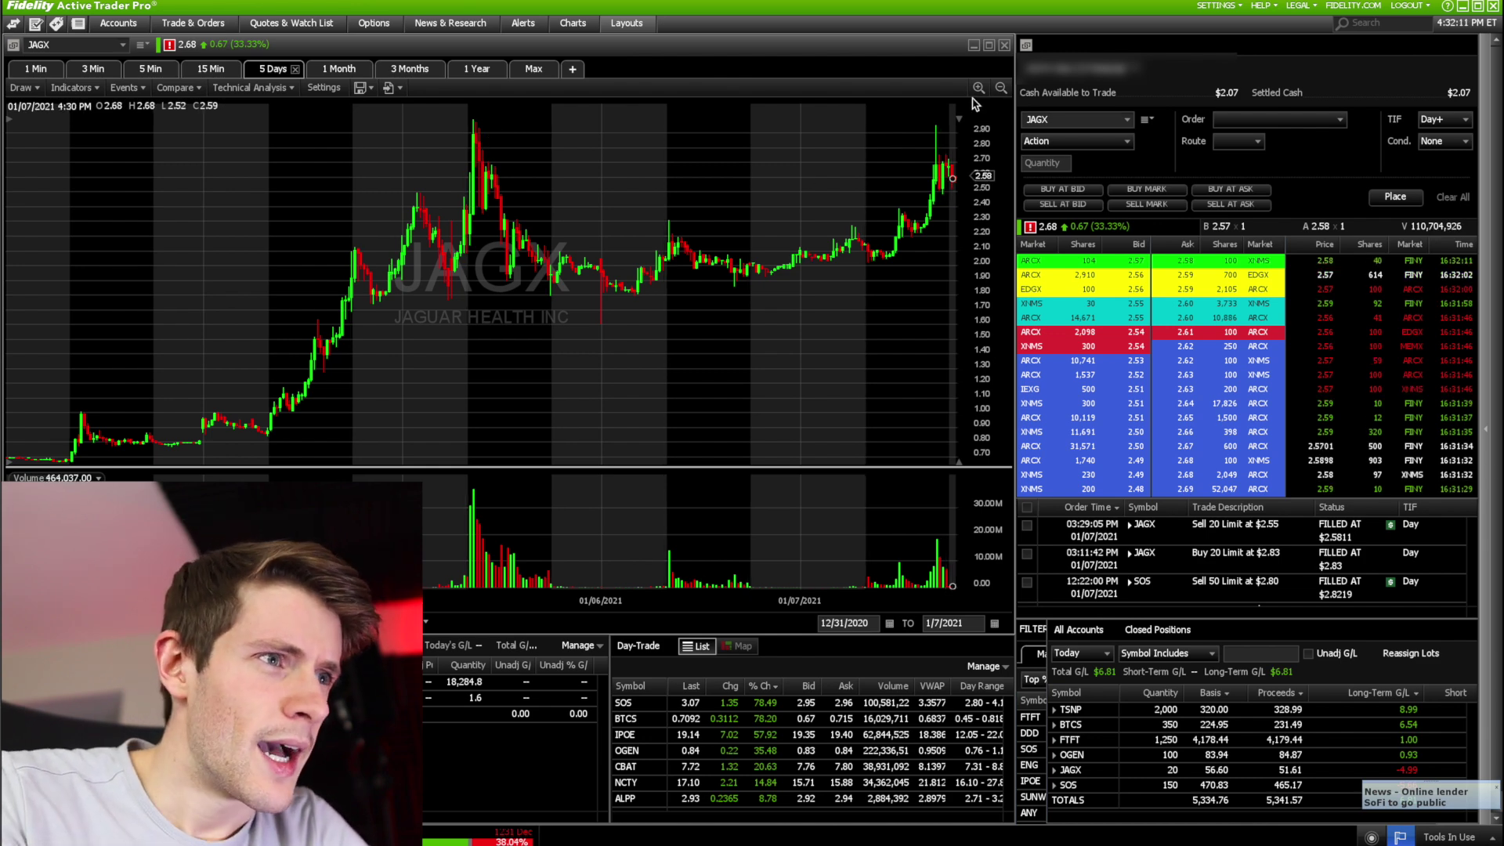
left_click(35, 68)
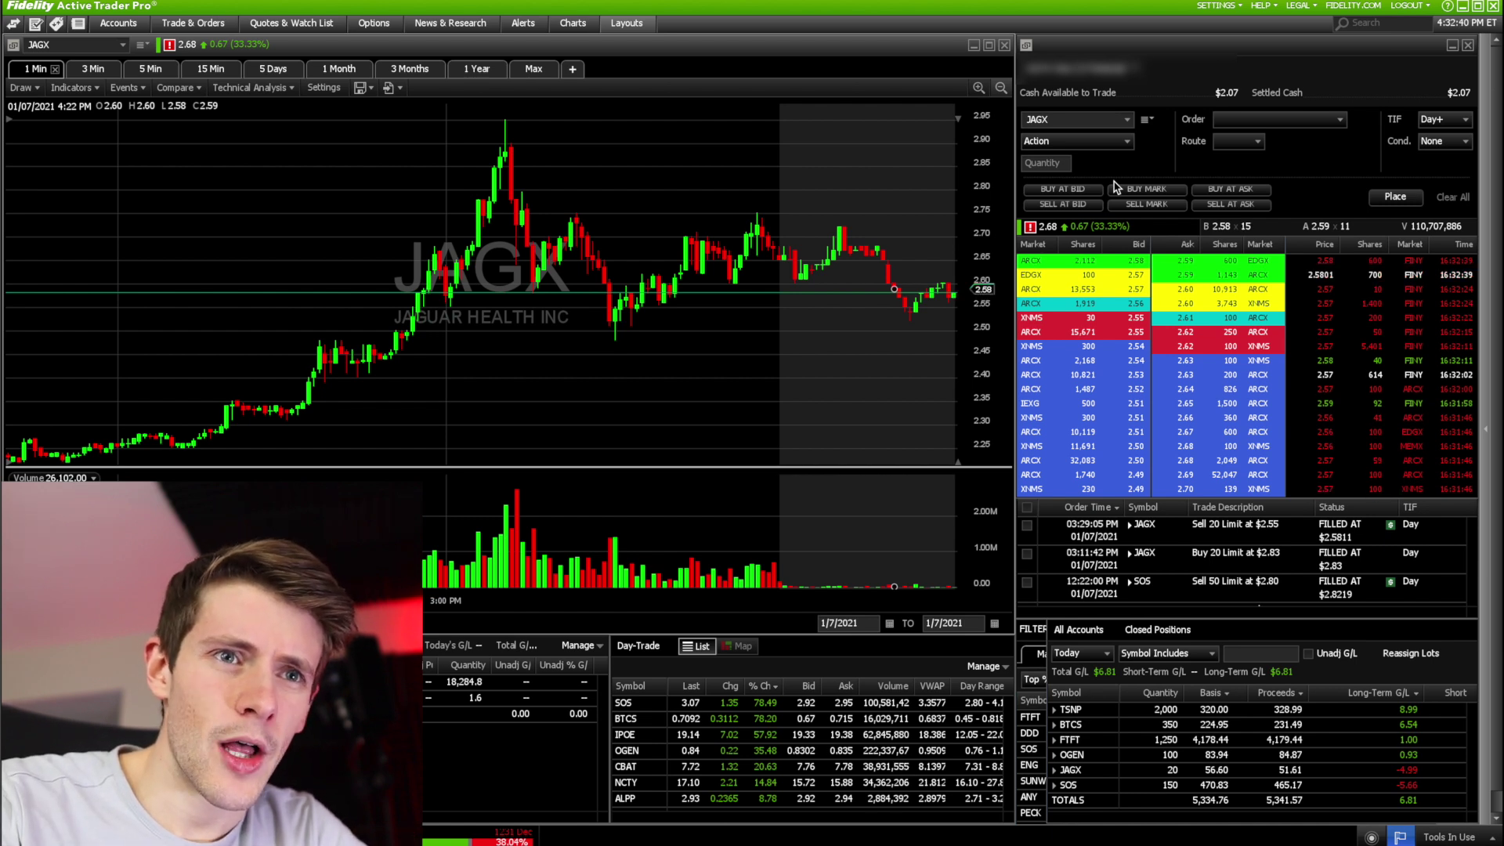
Step: Fill the JAGX trade ticket with the SELL AT ASK shortcut, and refill it with SELL AT BID
left_click(1244, 205)
left_click(1061, 162)
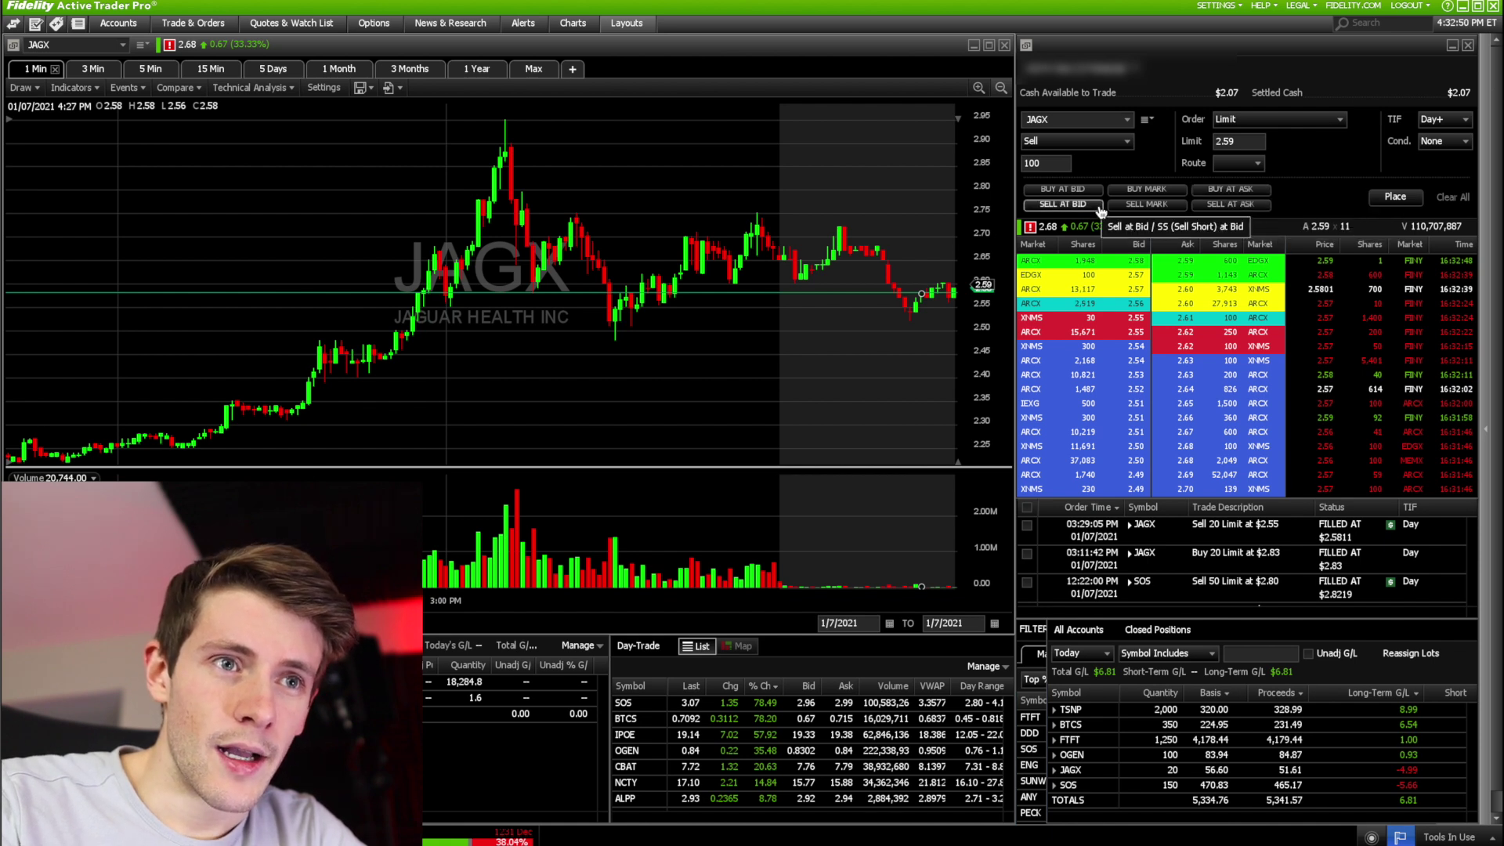
left_click(1064, 205)
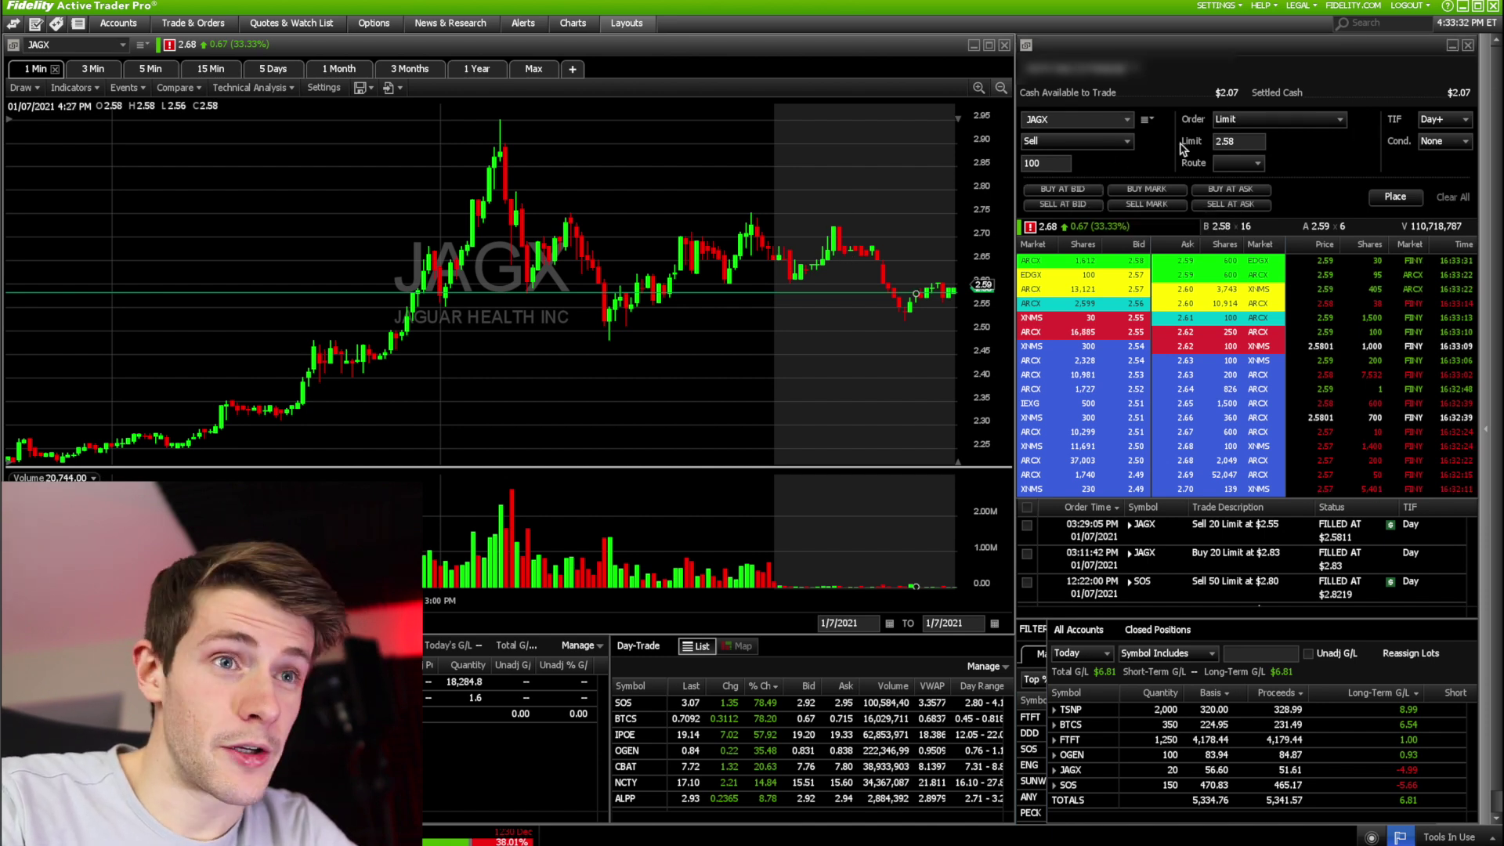
left_click(1075, 205)
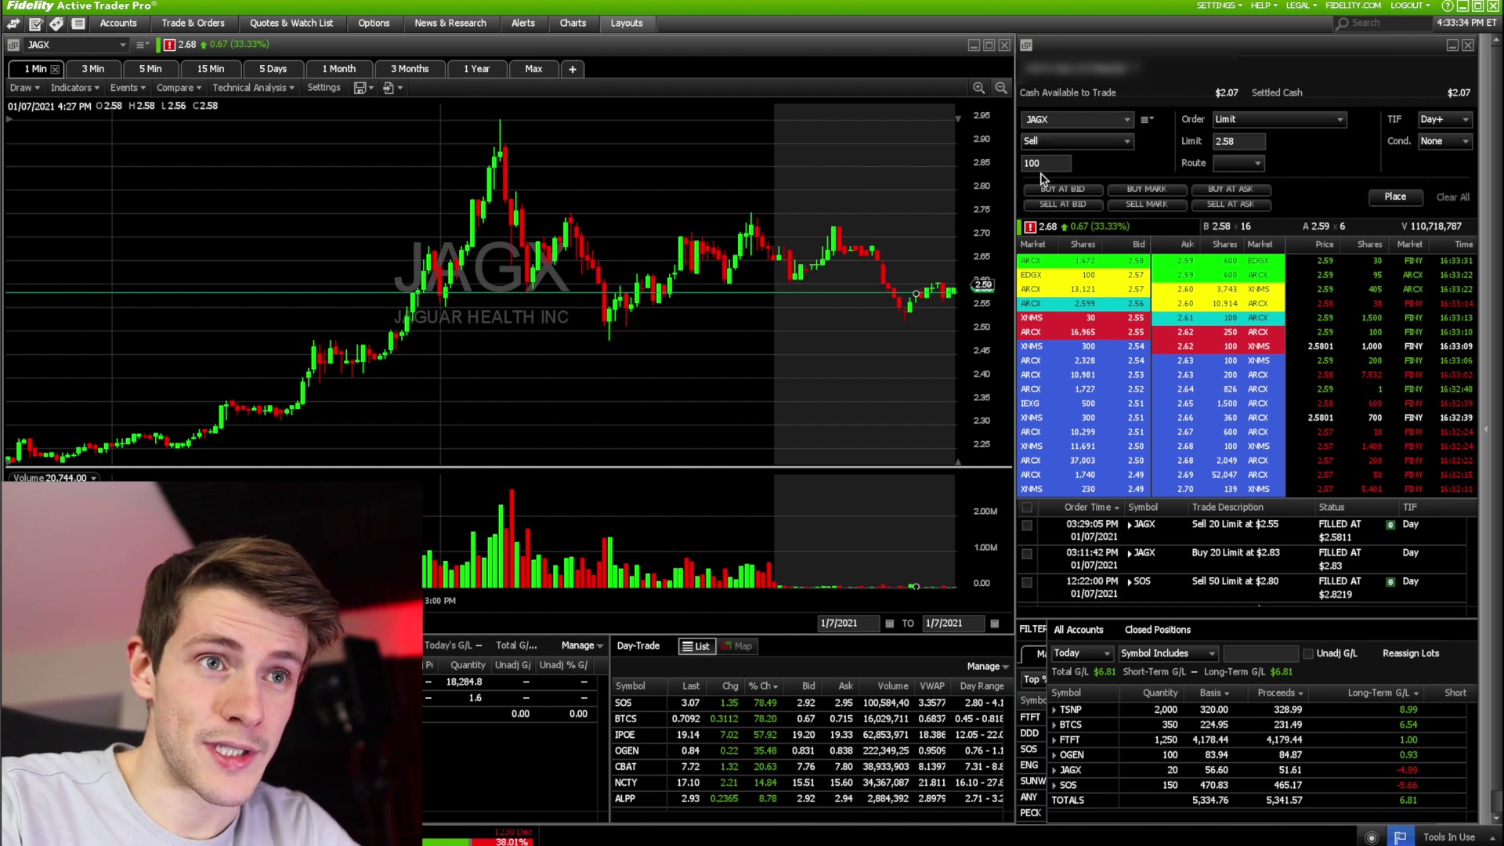
Step: Set the JAGX sell order's quantity to 300, and refill the ticket with the BUY AT BID shortcut
left_click(1044, 163)
type("300")
left_click(1119, 170)
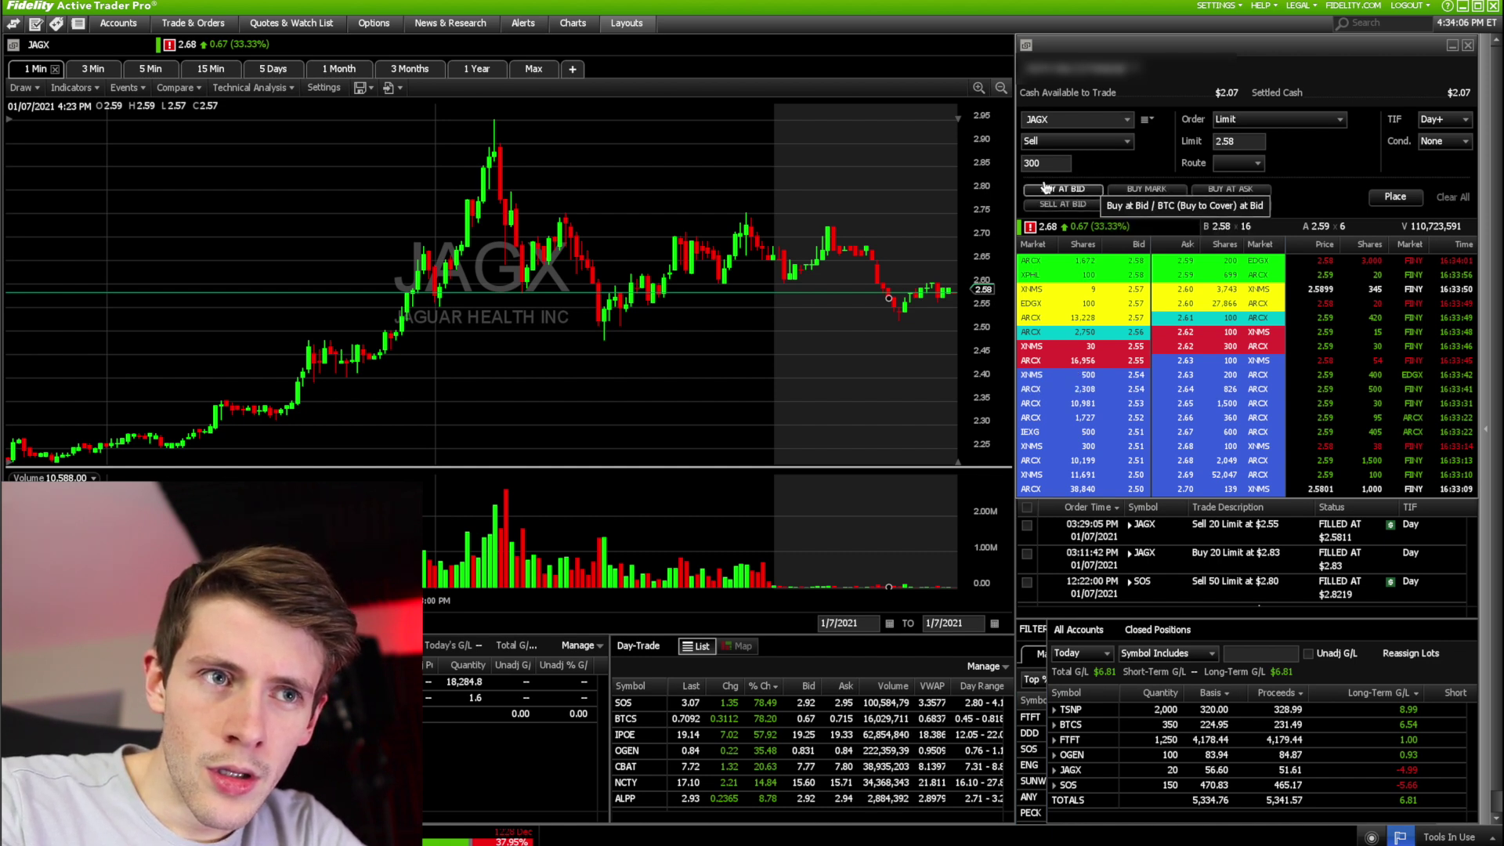
left_click(1076, 191)
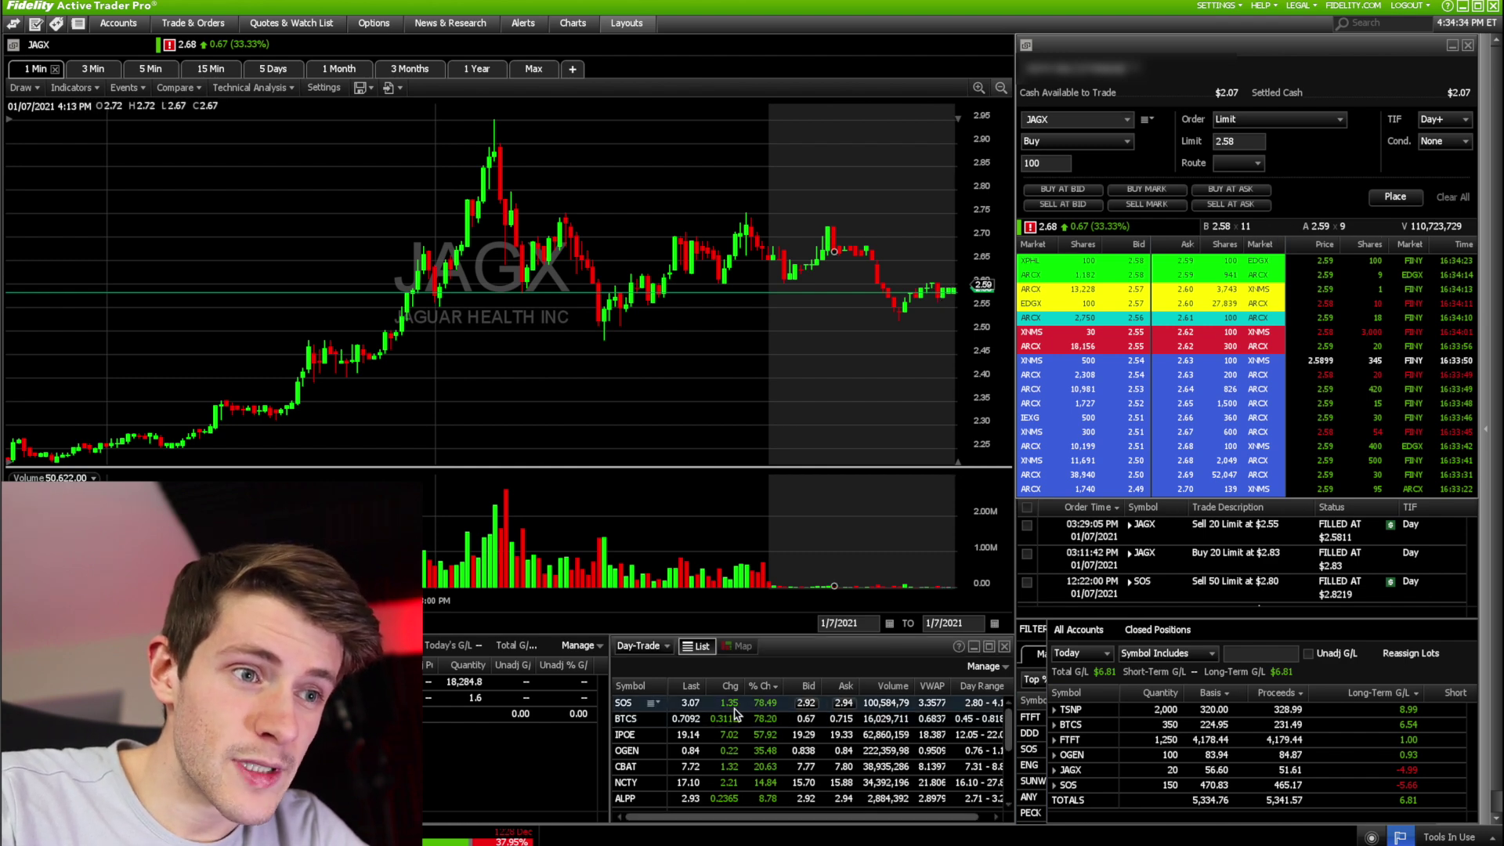
Step: Load SOS and after it BTCS from the Day-Trade watch list into the linked chart and trade ticket
left_click(735, 705)
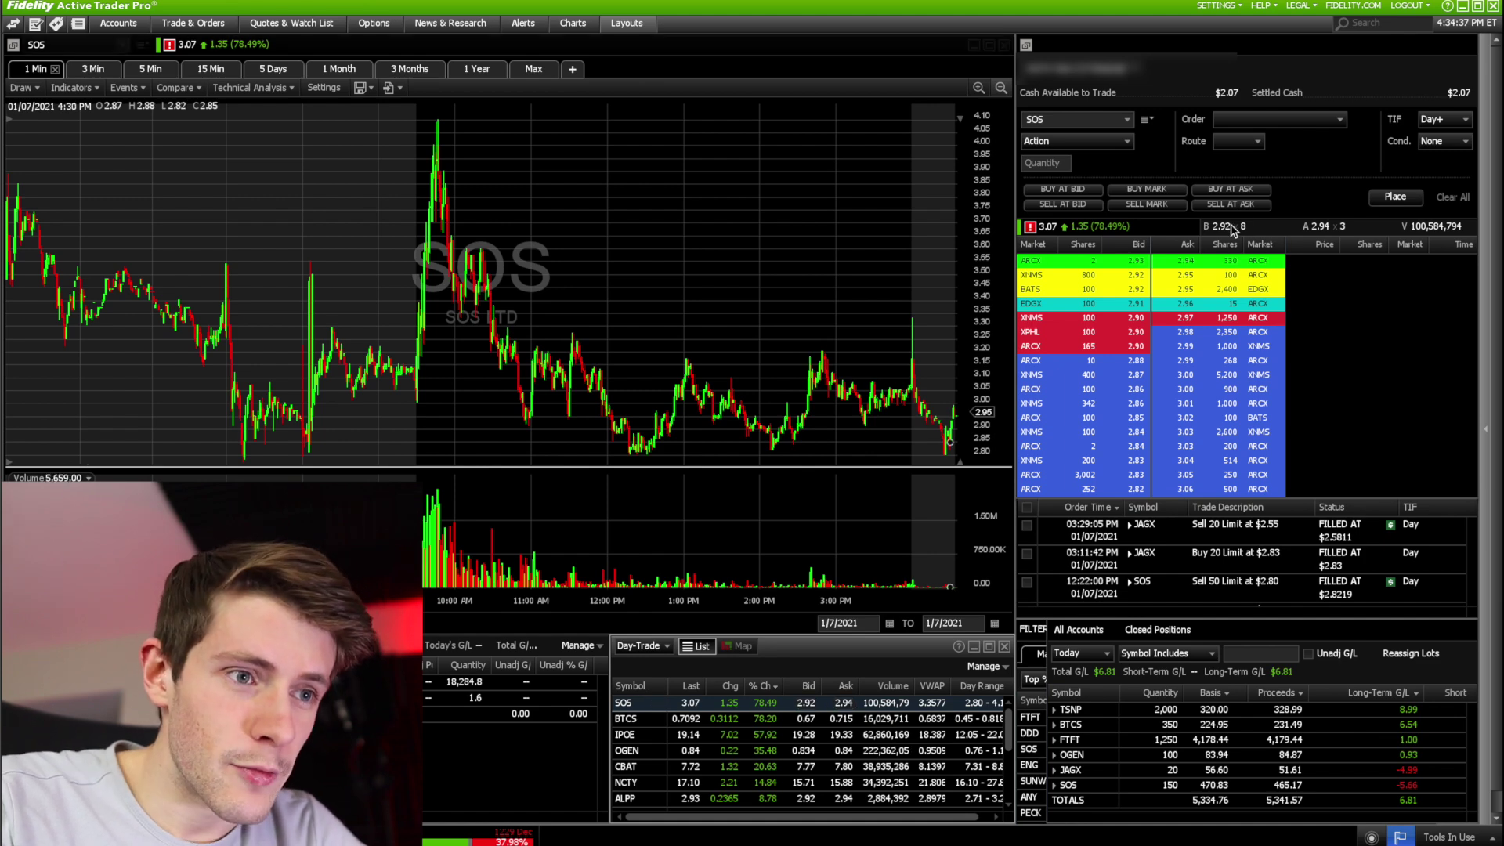
left_click(725, 718)
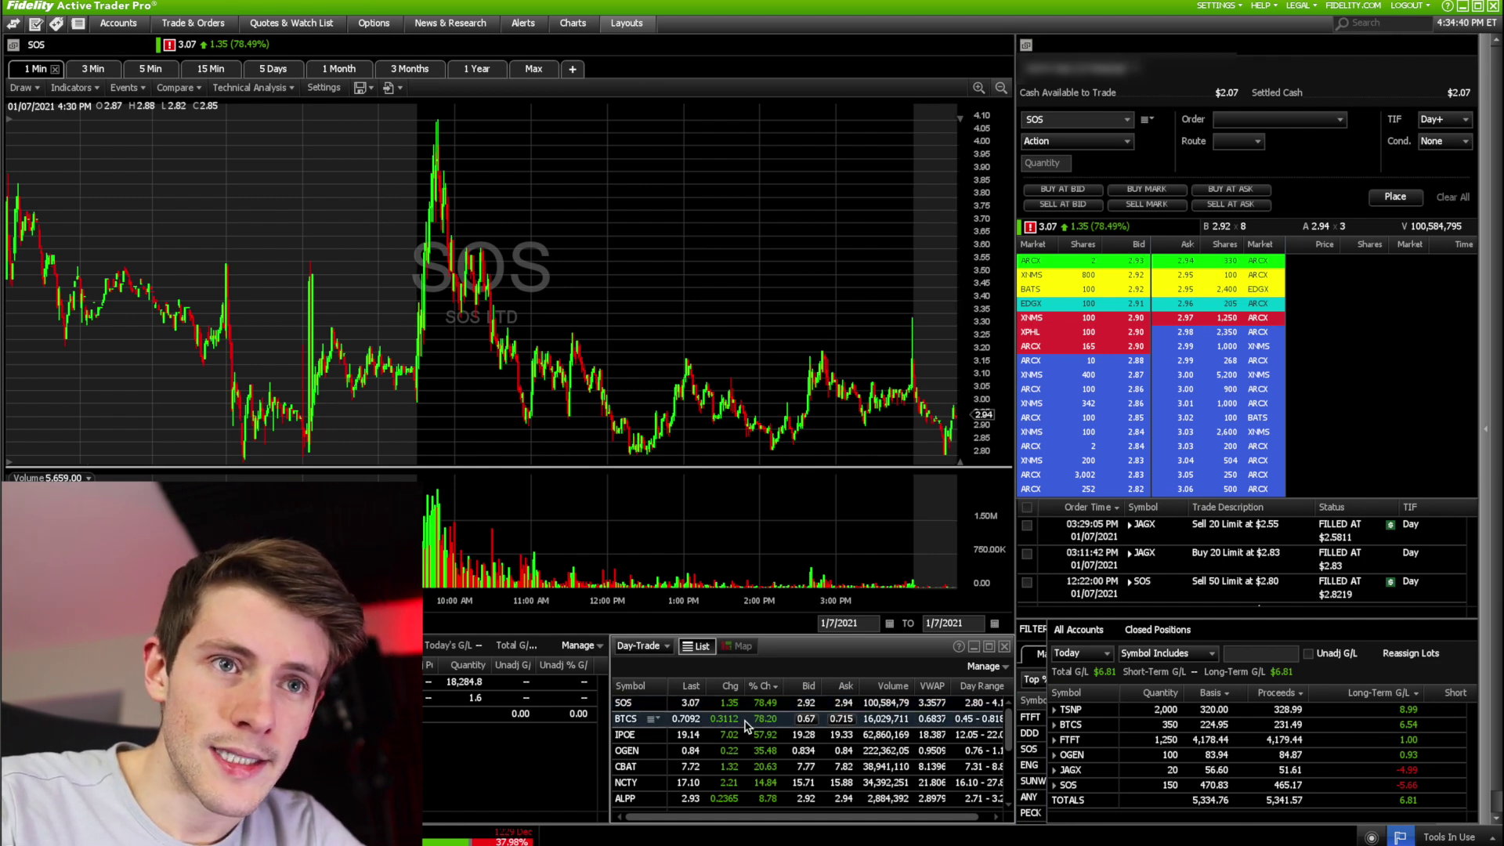
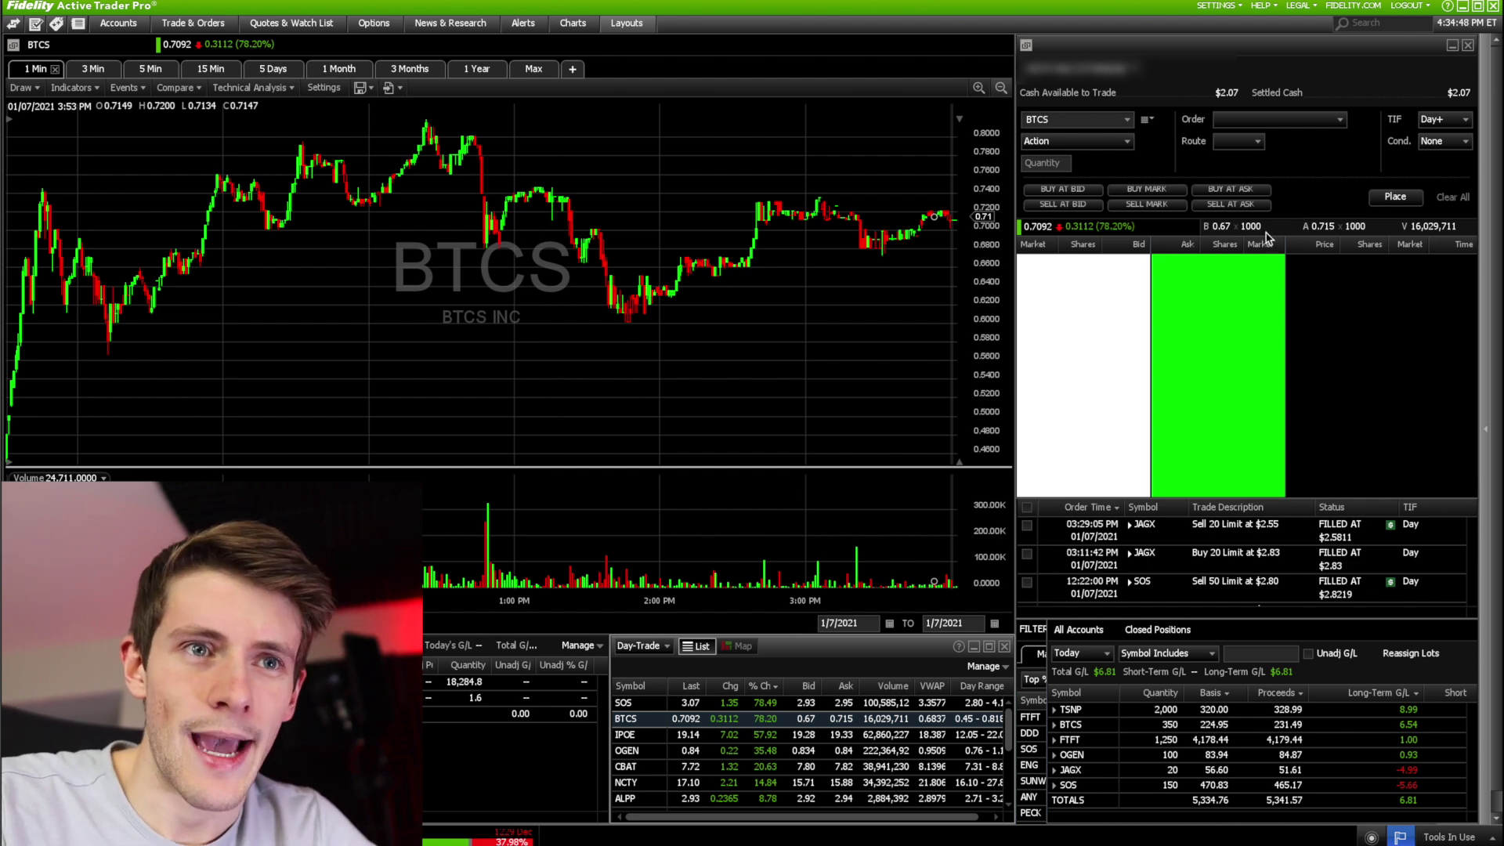
Step: Fill the BTCS trade ticket with the BUY AT BID, SELL AT ASK and SELL AT BID shortcuts in turn
left_click(1082, 192)
left_click(1230, 141)
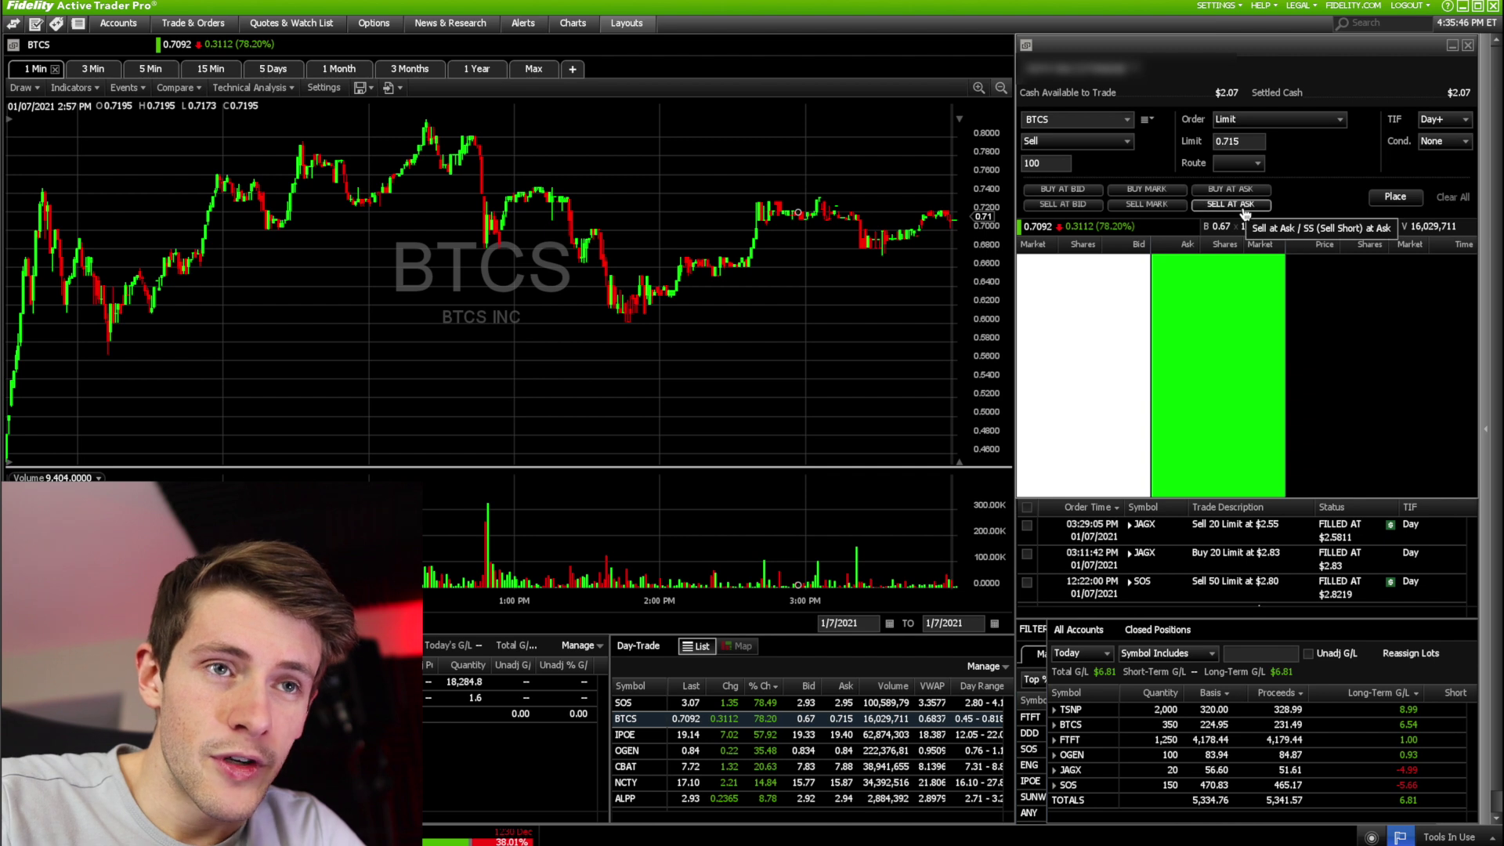
left_click(1063, 203)
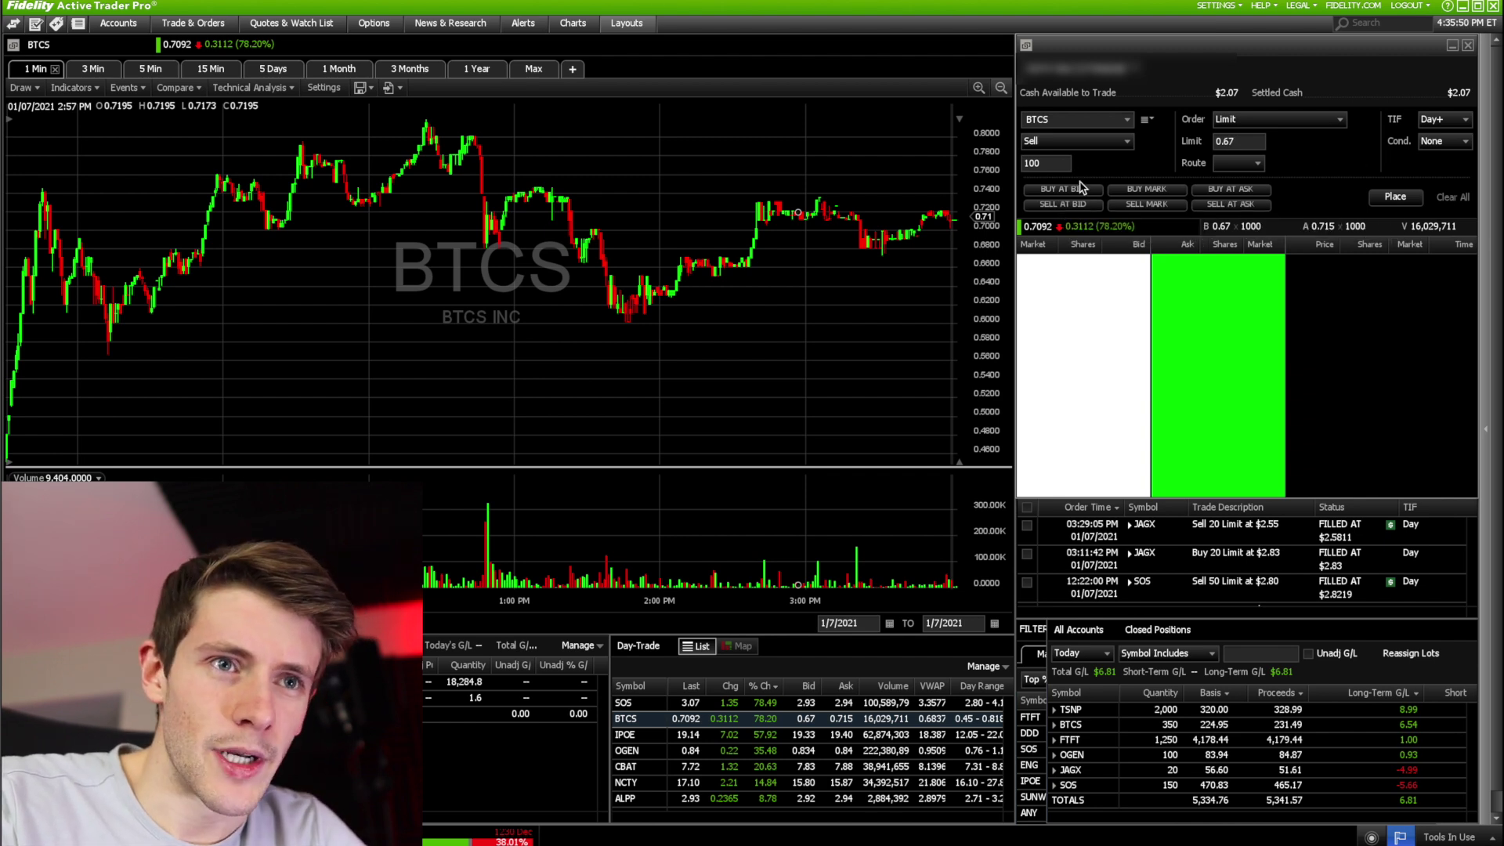